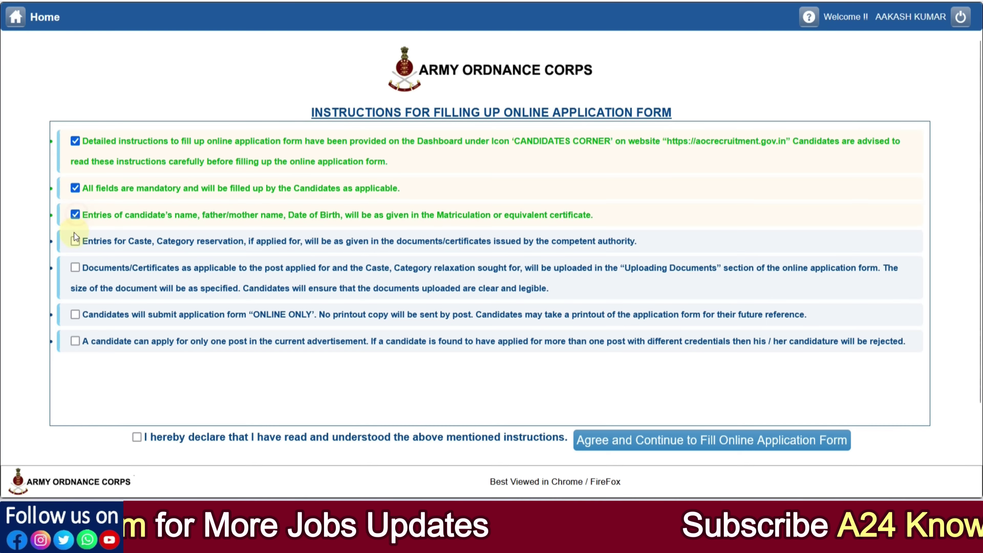
Acknowledge the caste, document-upload, online-only and one-post instructions, then agree and continue to the form
left_click(75, 241)
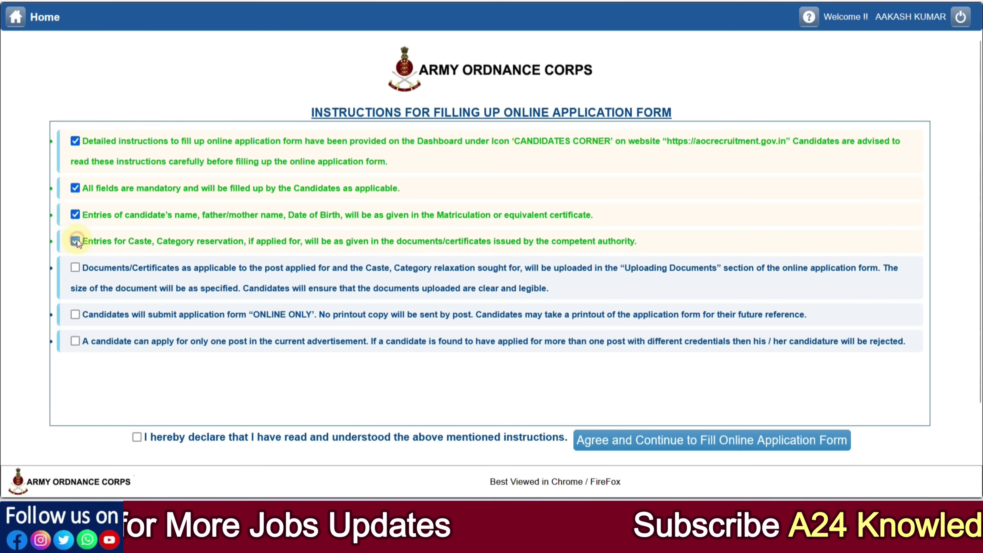
left_click(76, 268)
left_click(75, 314)
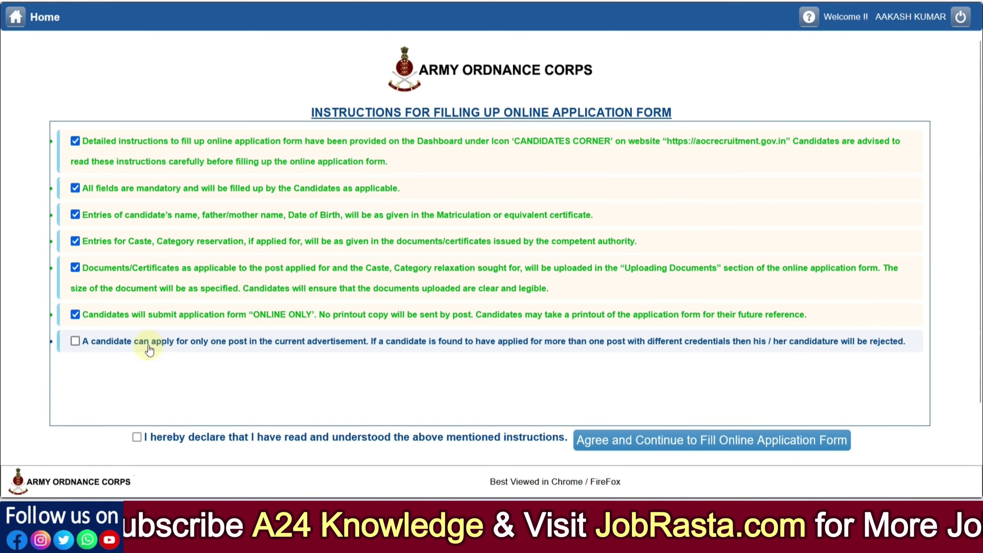
left_click(75, 341)
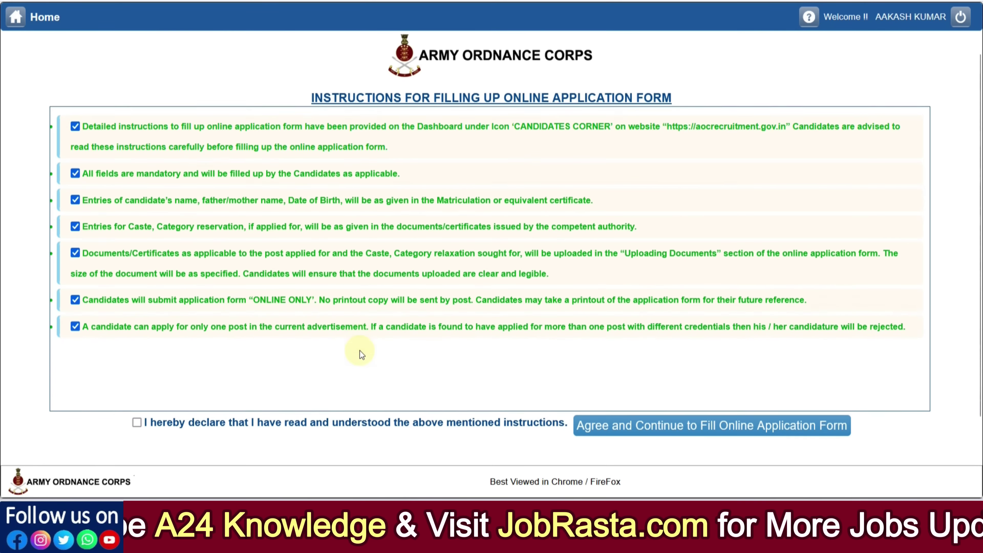
scroll(360, 351, "down", 1)
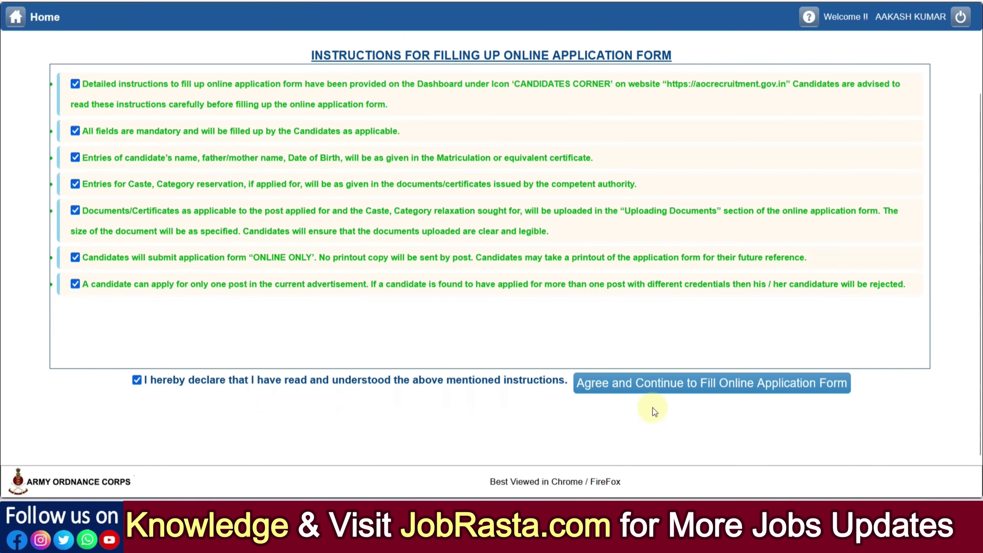
left_click(654, 388)
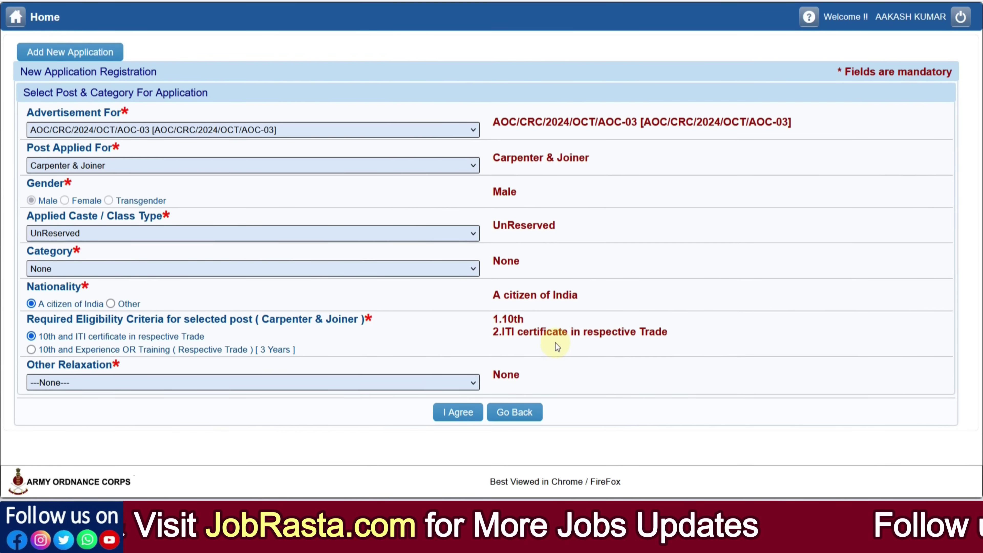
Keep advertisement AOC-03, choose Tradesman Mates as the post and SC as the class
left_click(198, 134)
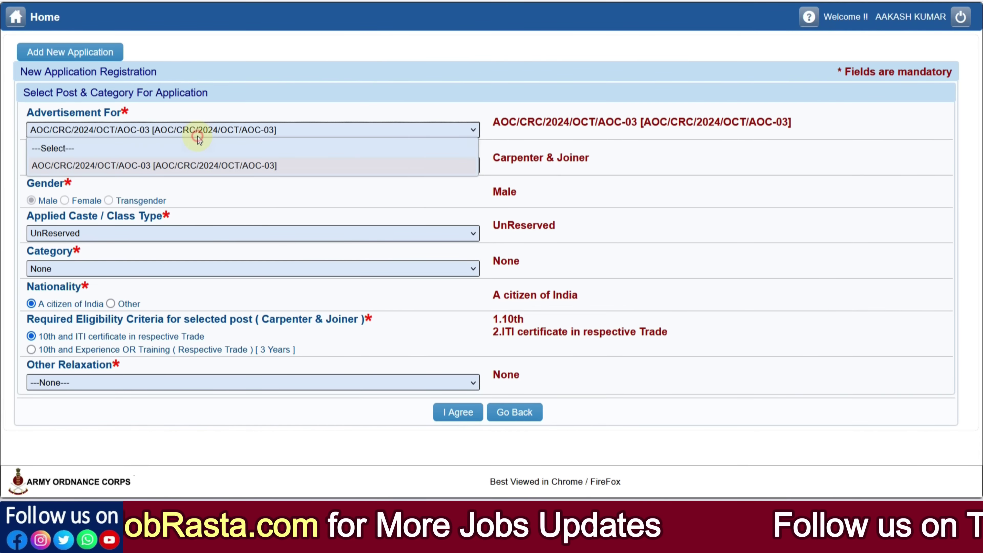
left_click(198, 165)
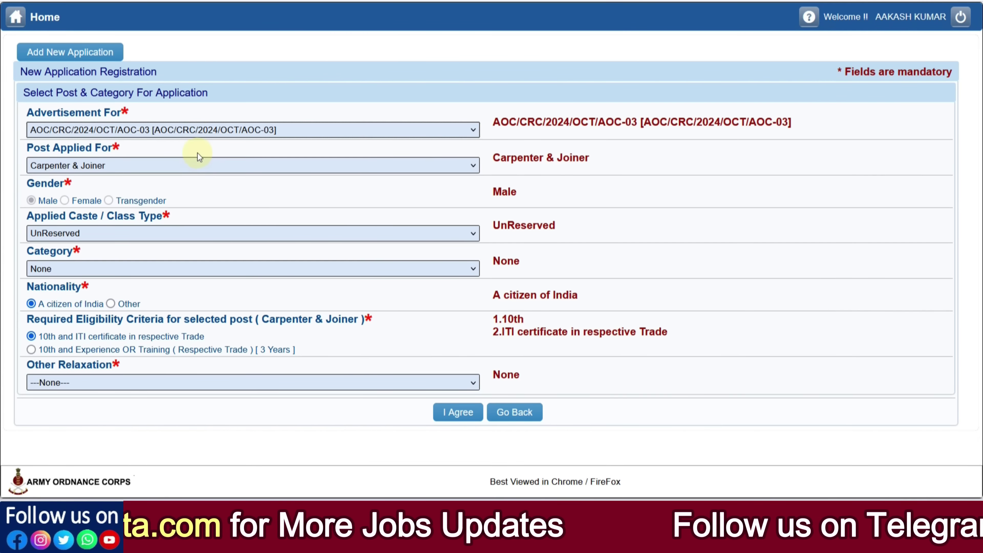
left_click(189, 165)
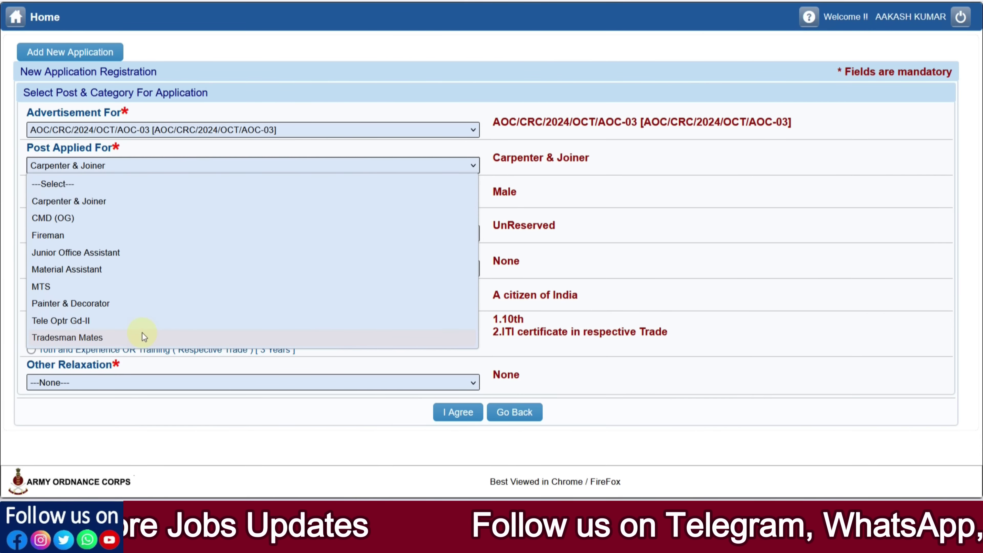
left_click(126, 340)
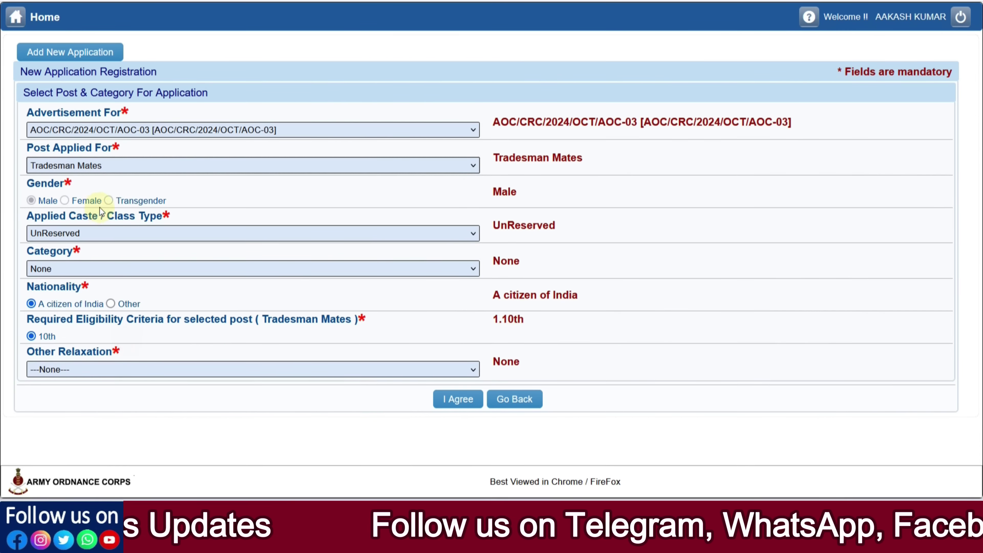
left_click(65, 237)
left_click(66, 267)
left_click(79, 235)
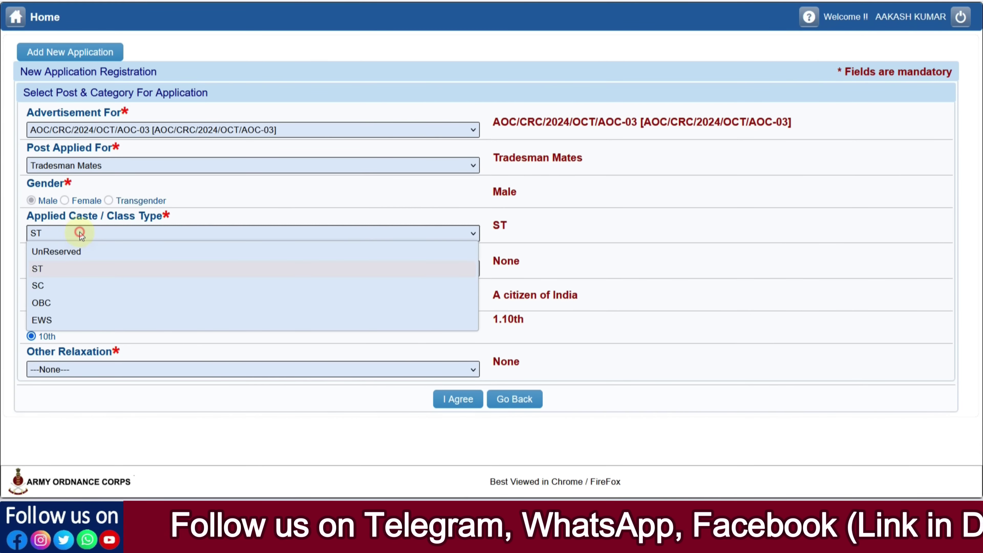
left_click(64, 284)
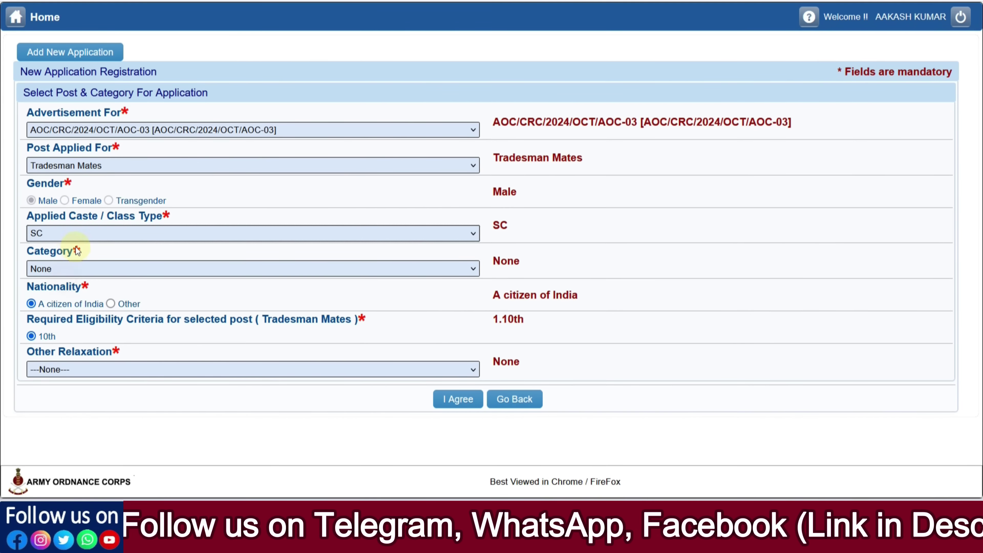
Set category and other relaxation to None, then confirm with I Agree
left_click(82, 267)
left_click(73, 302)
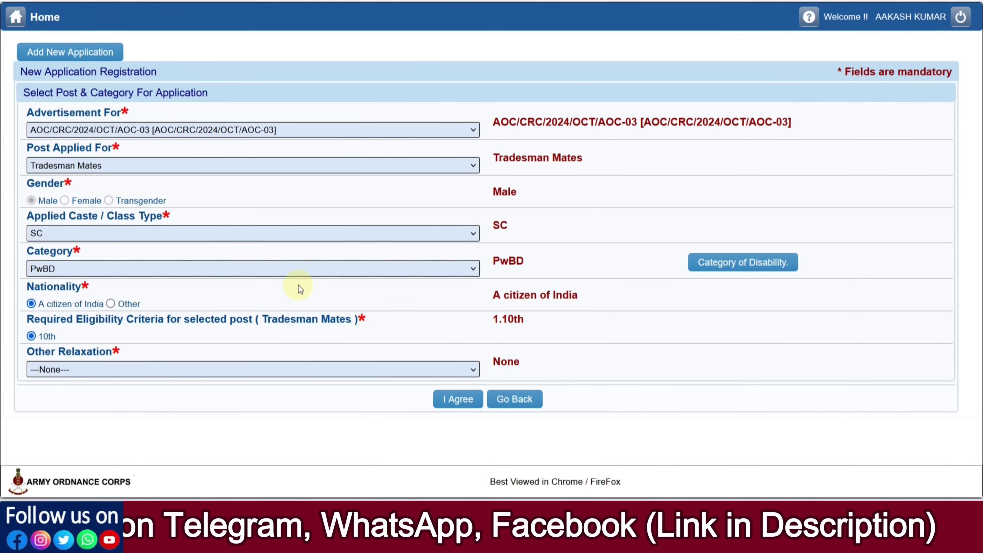
left_click(718, 271)
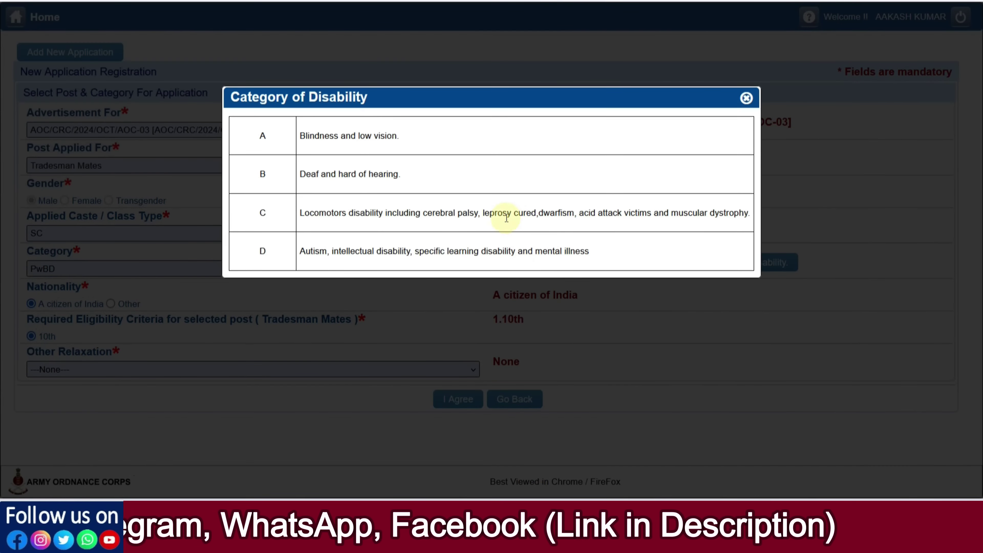
left_click(744, 100)
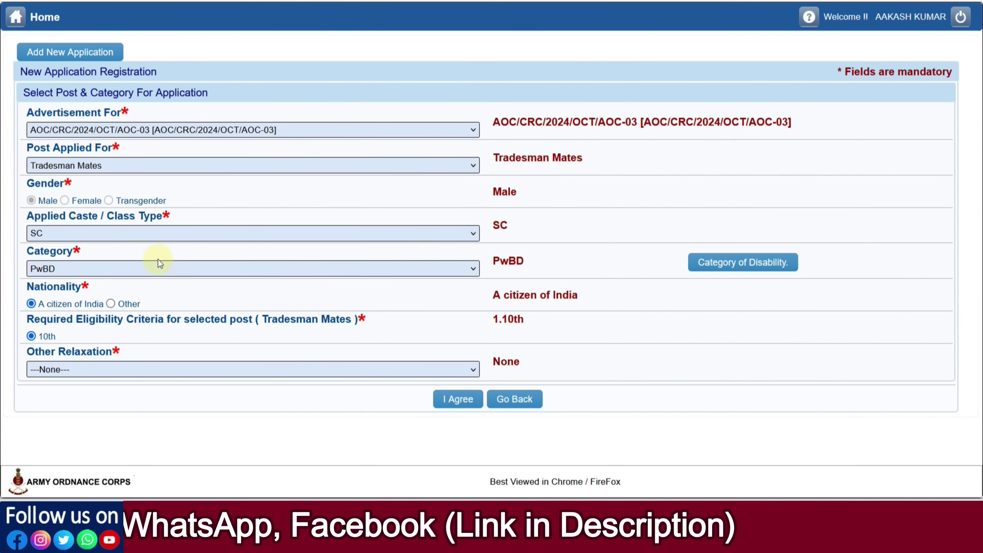
left_click(157, 267)
left_click(126, 321)
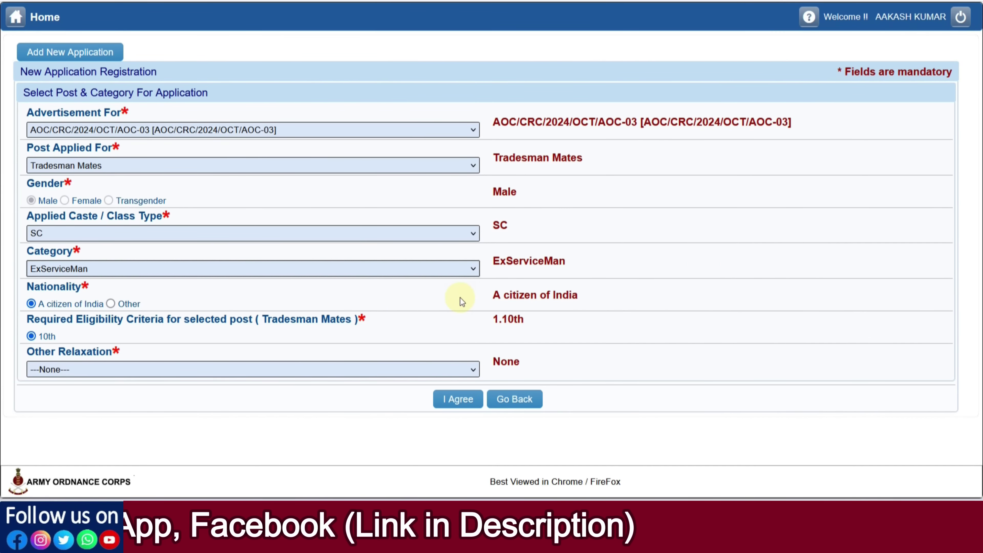
left_click(128, 268)
left_click(108, 288)
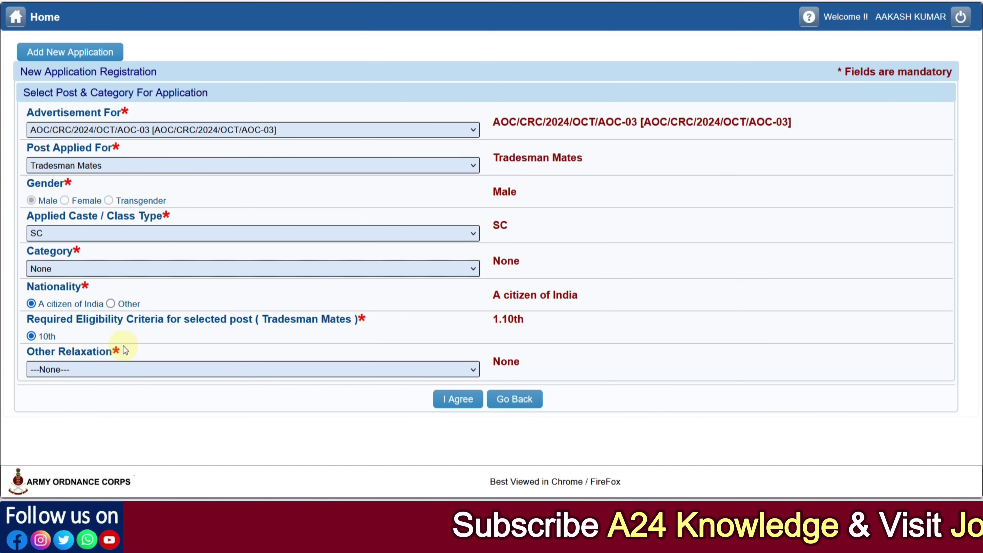
left_click(98, 369)
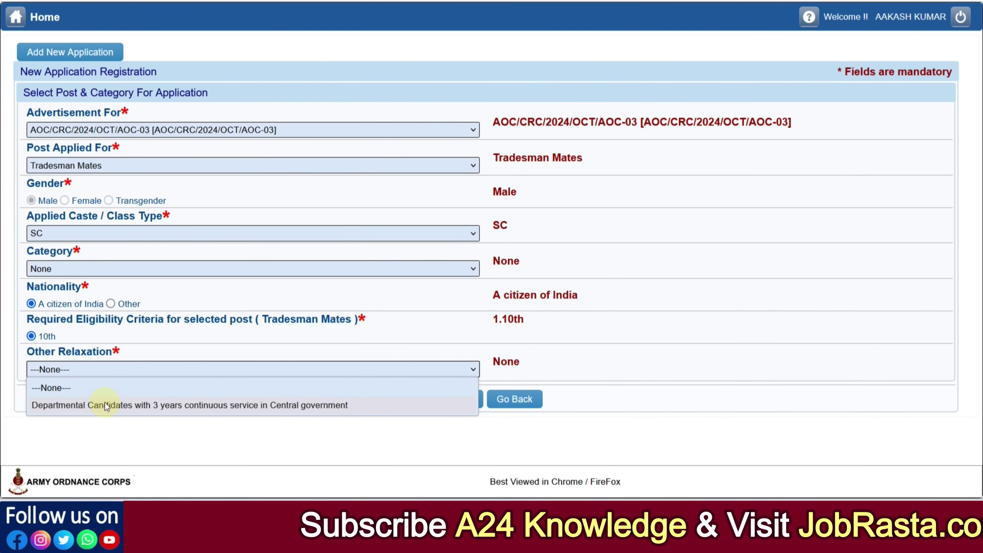
left_click(95, 393)
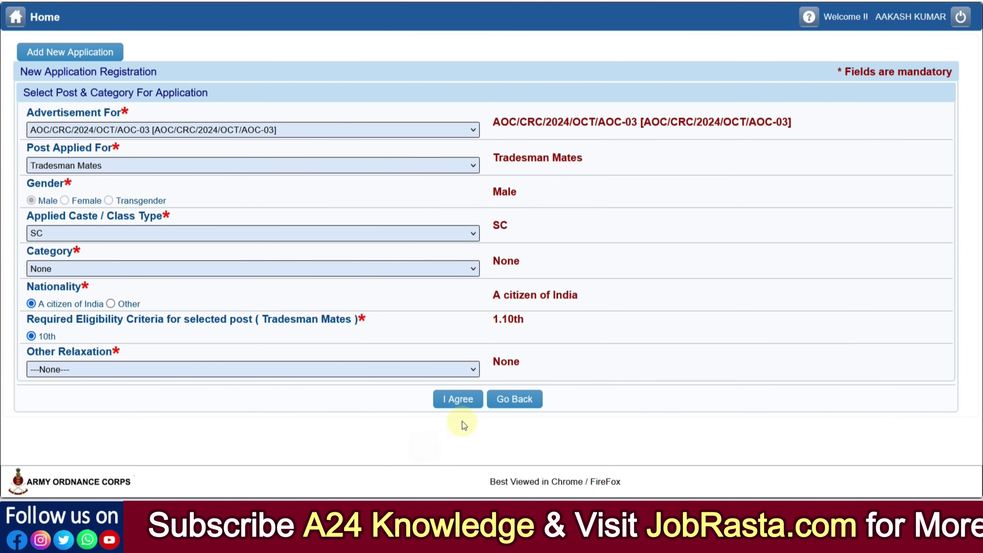
left_click(460, 399)
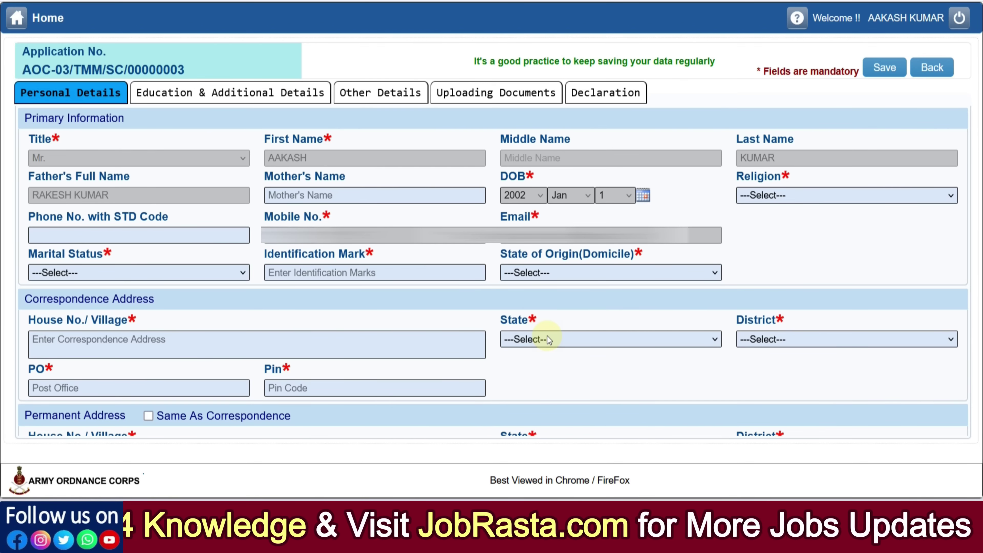
Enter the mother's name, set religion to HINDU and marital status to Single
left_click(324, 196)
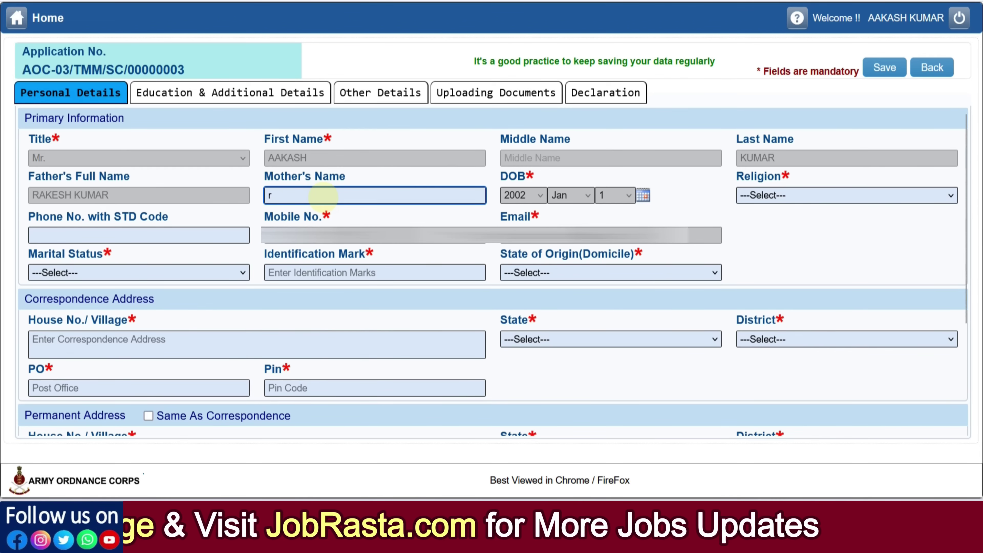
type("REENA")
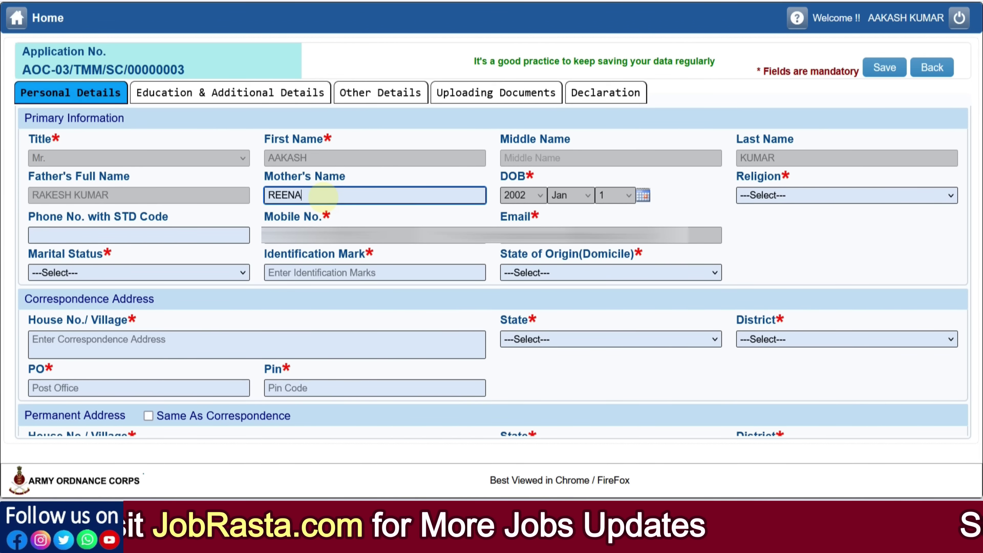
left_click(759, 203)
left_click(762, 234)
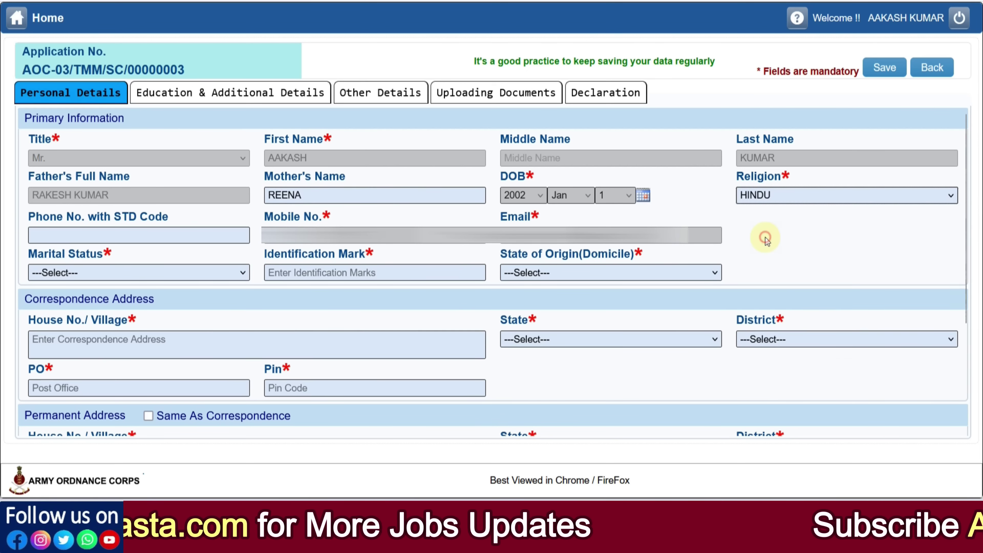
left_click(161, 276)
left_click(126, 301)
left_click(121, 276)
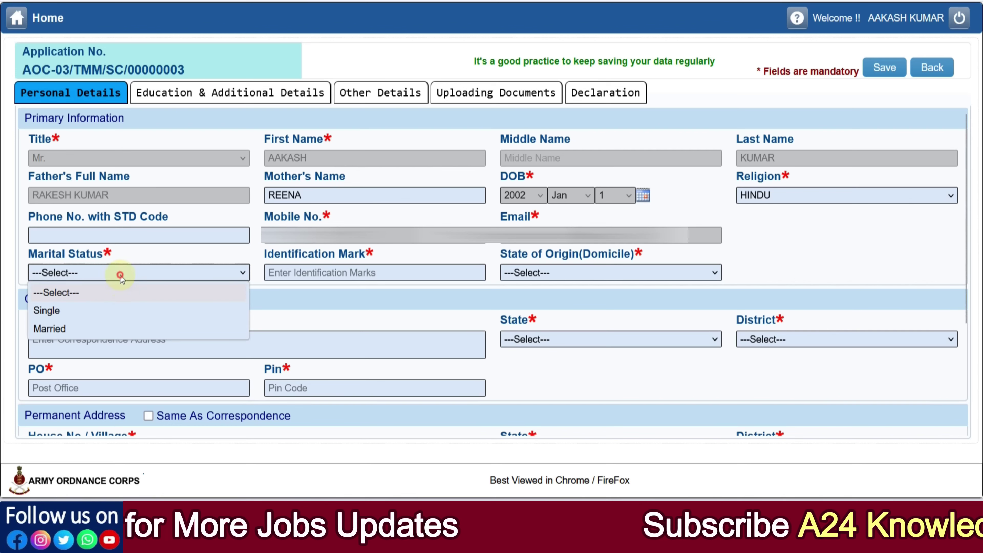
left_click(107, 314)
Enter identification mark 'NO MARK' and choose RAJASTHAN as state of origin
left_click(303, 275)
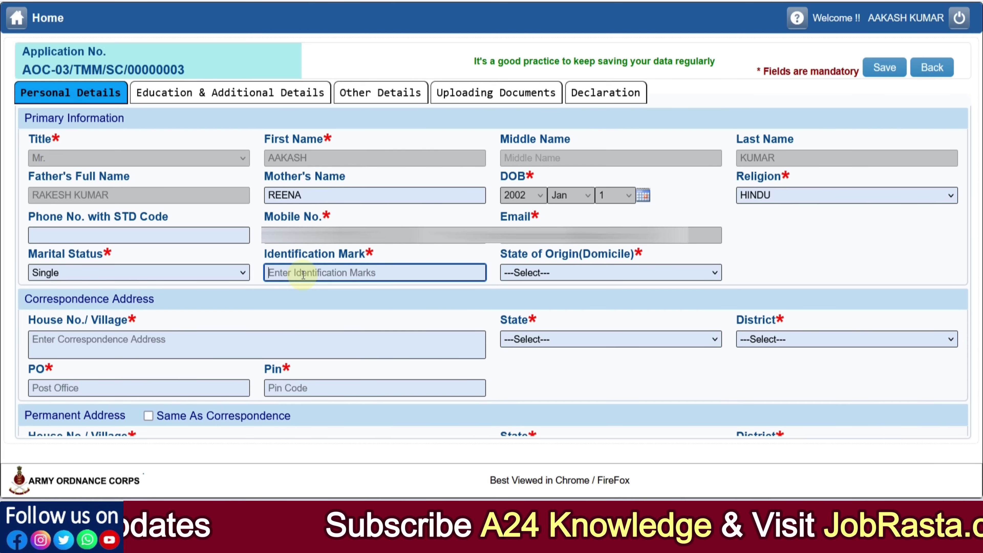
type("NO MARK")
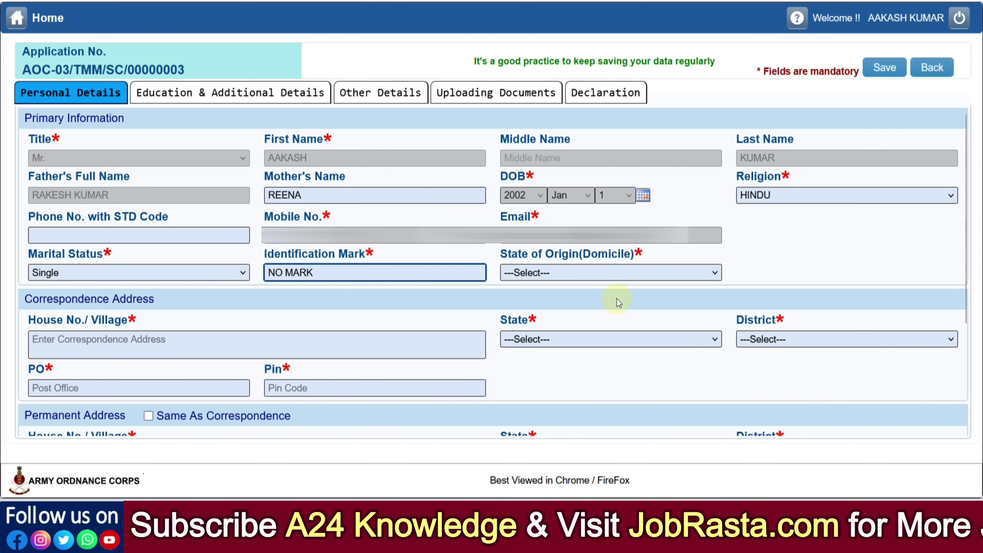
left_click(605, 273)
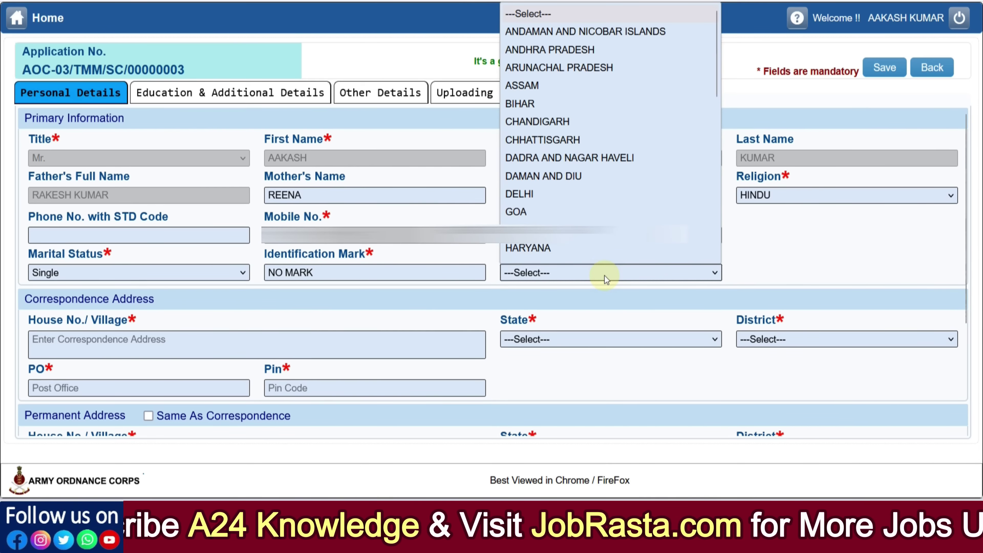
scroll(642, 117, "down", 5)
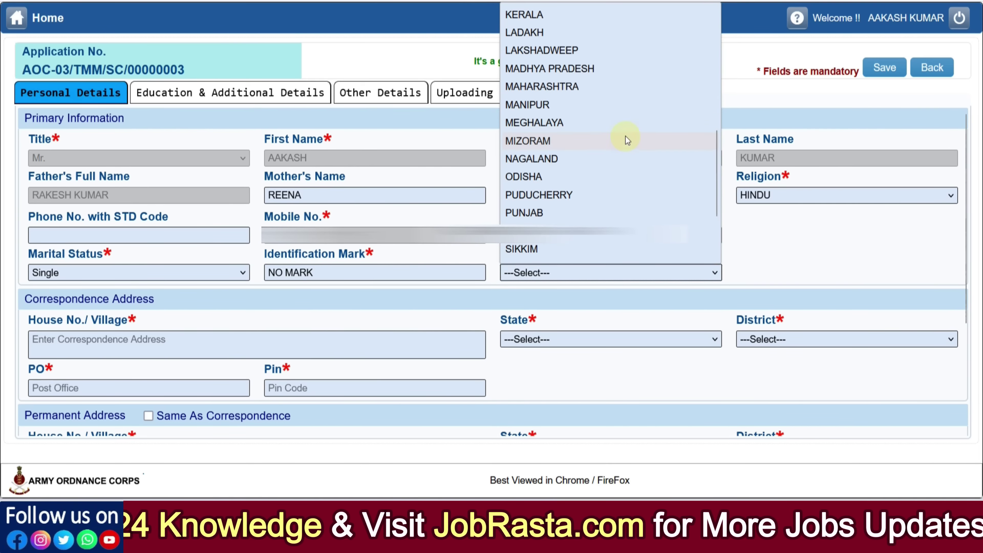
left_click(579, 235)
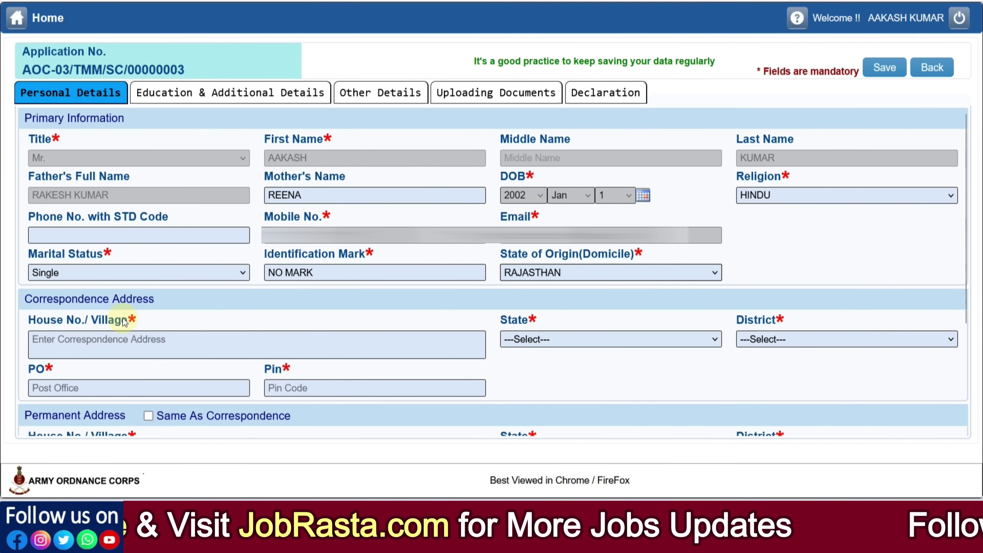
left_click(112, 345)
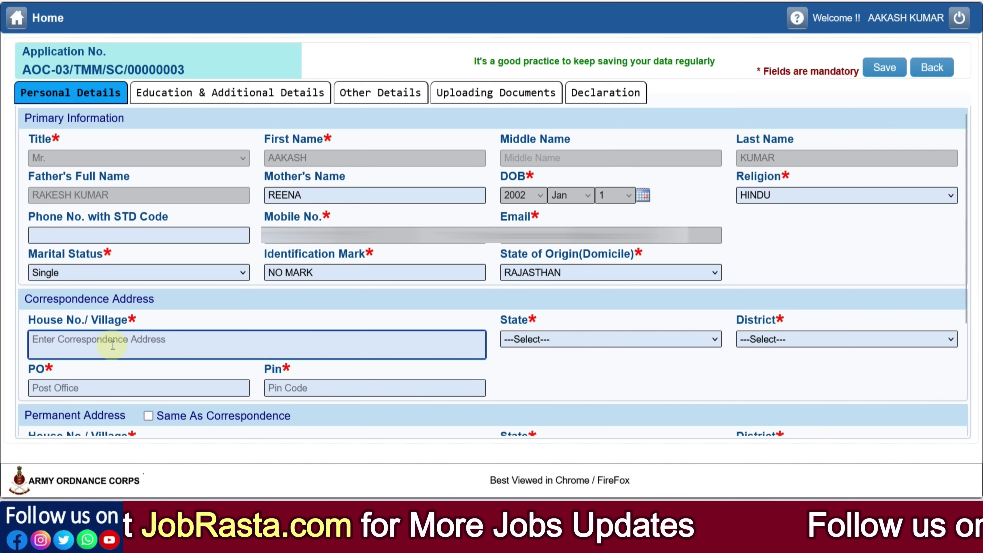
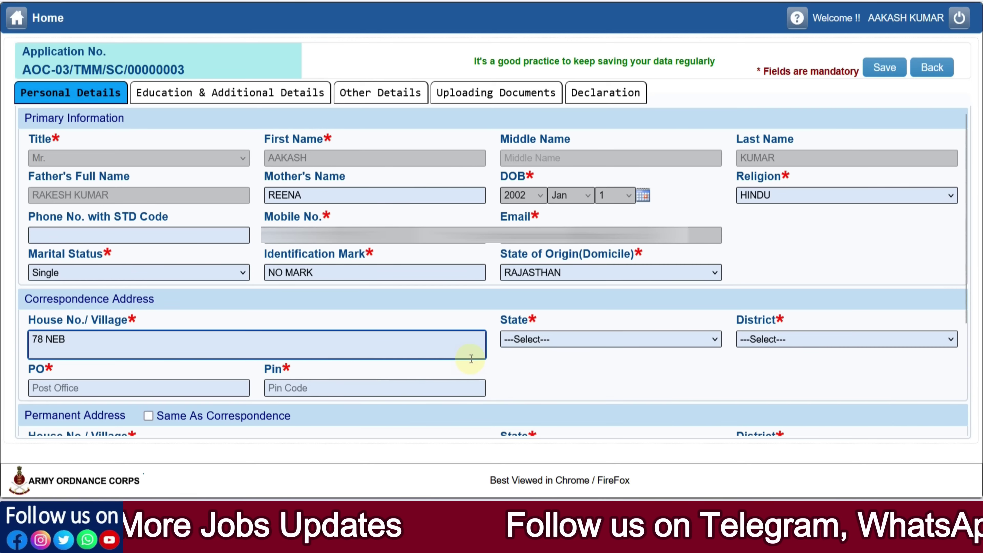
Enter the correspondence house address with state RAJASTHAN and district ALWAR
left_click(525, 345)
scroll(611, 167, "down", 5)
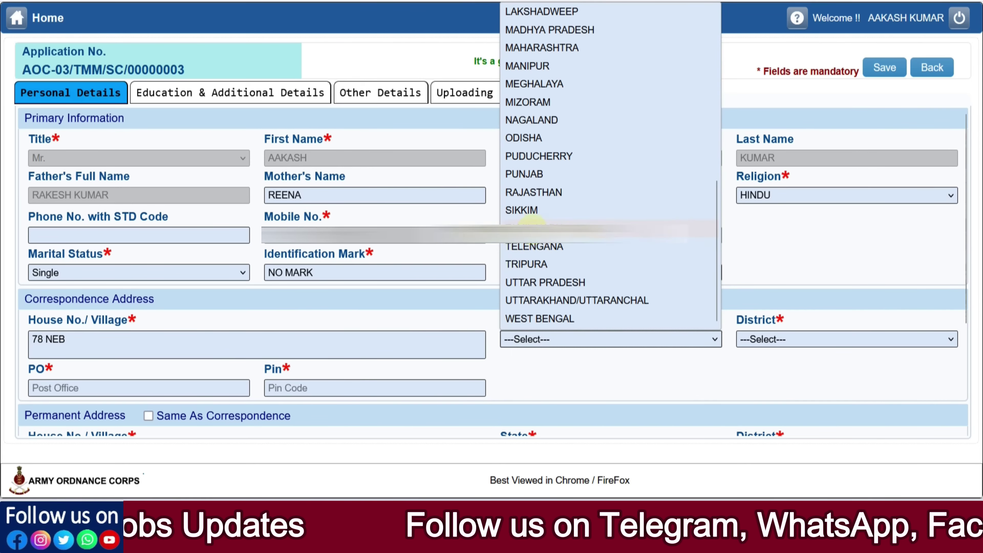
left_click(538, 192)
left_click(782, 340)
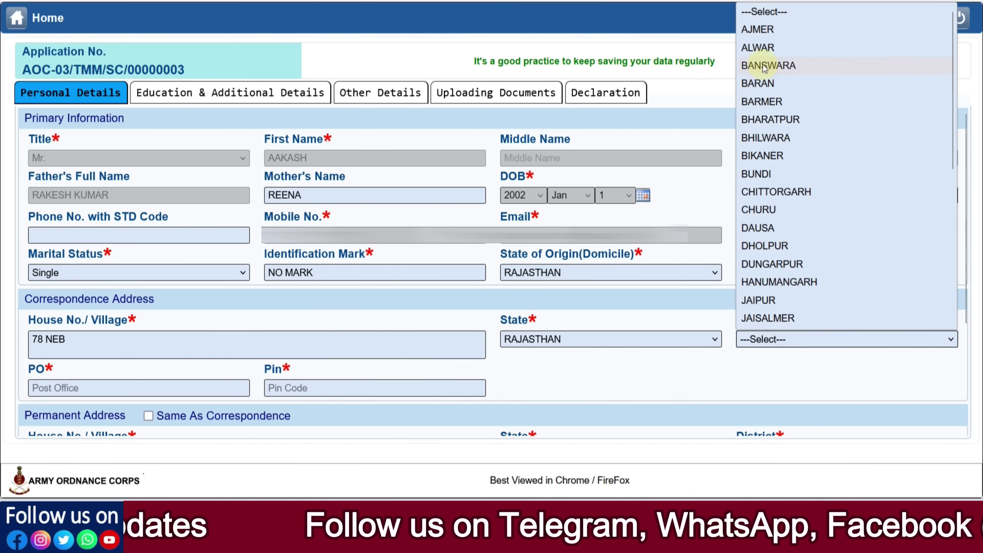
left_click(758, 50)
Fill in post office and PIN code, copy the address to permanent, and save personal details
left_click(131, 387)
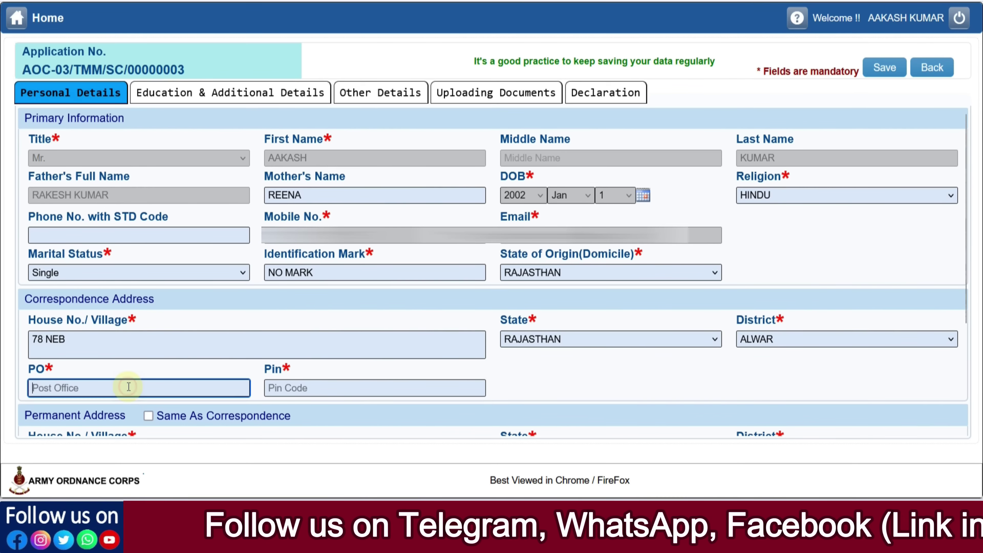
type("ALWAR")
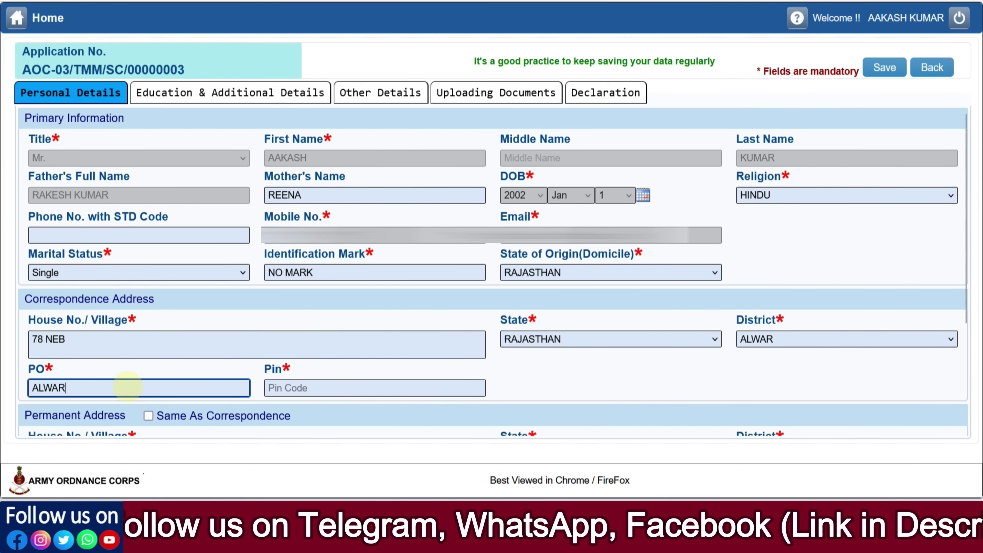
key("Tab")
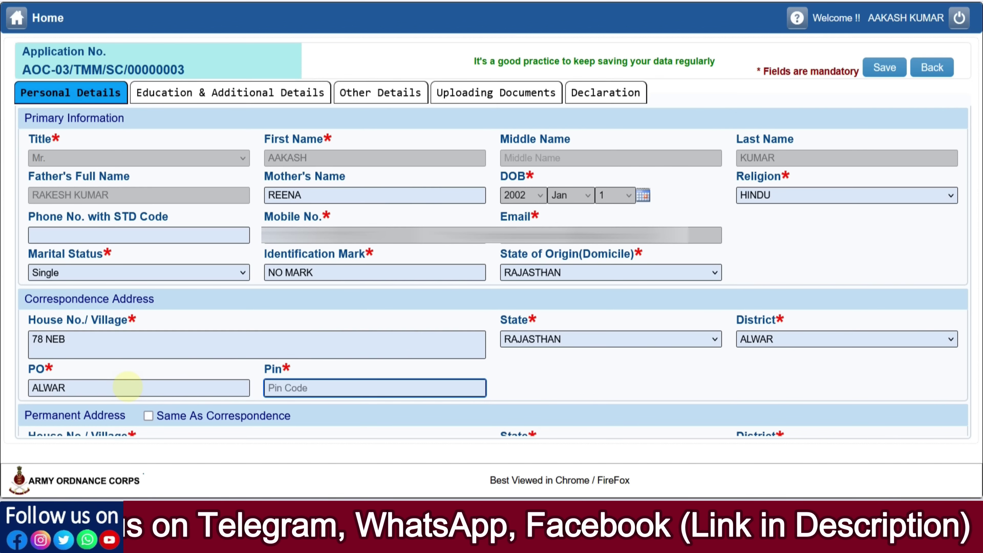
type("62")
key("BackSpace")
type("301001")
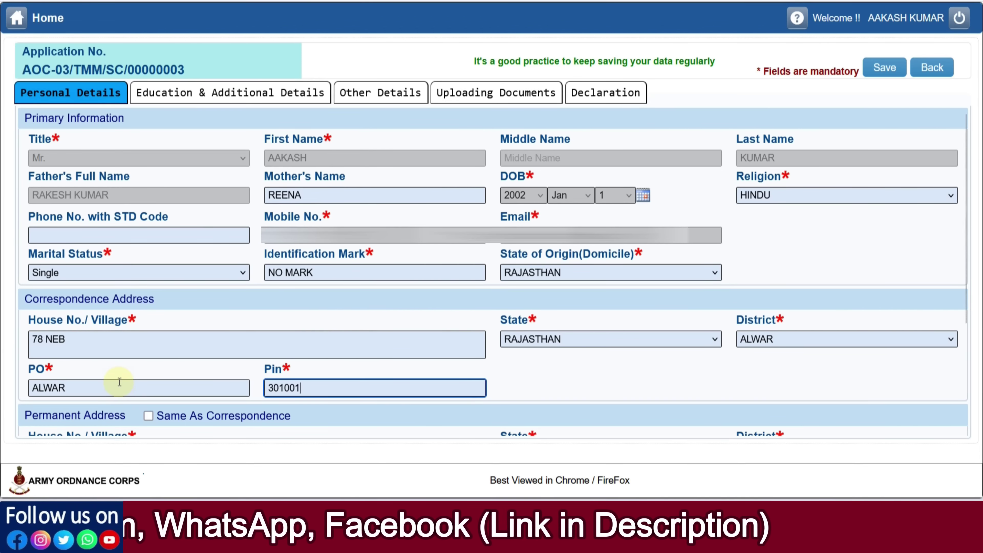
left_click(509, 377)
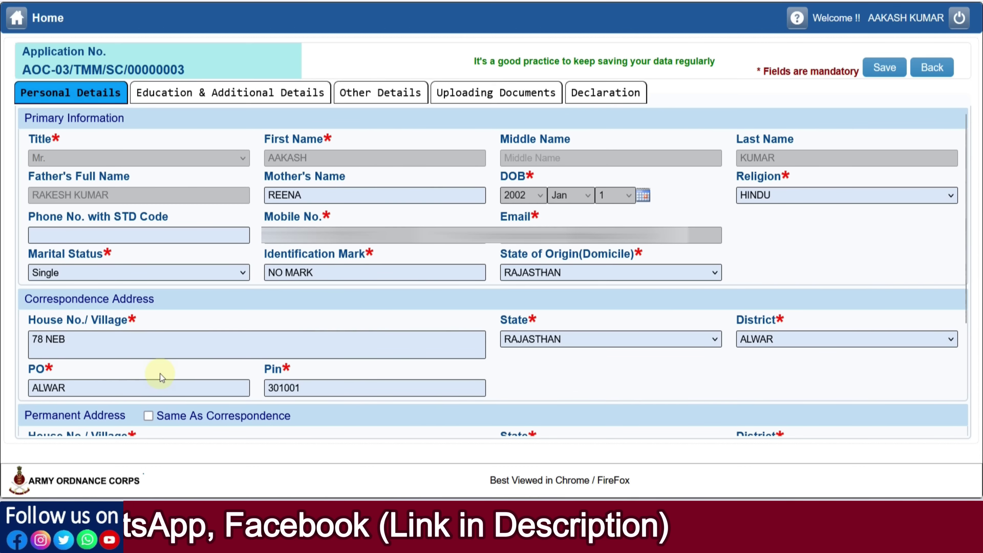
scroll(171, 365, "down", 3)
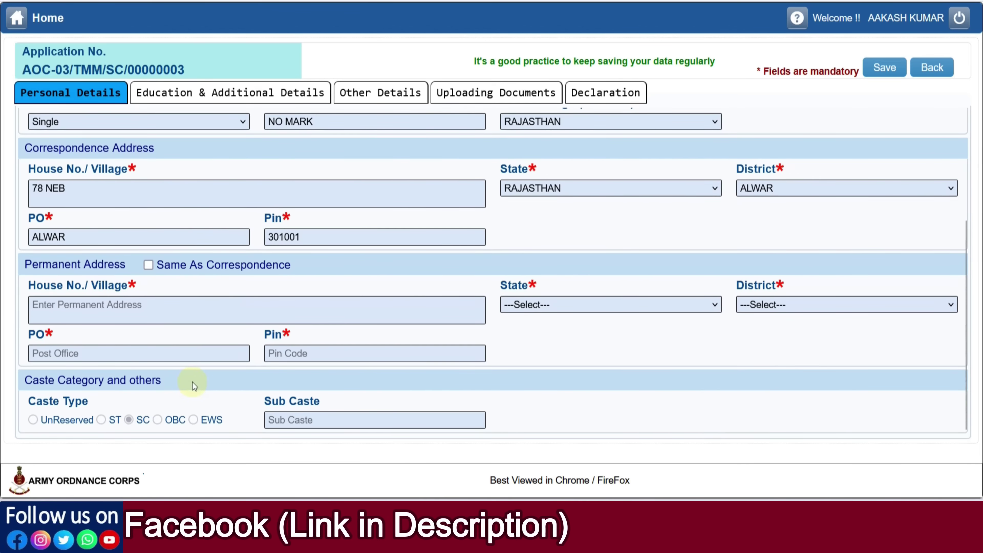
left_click(147, 266)
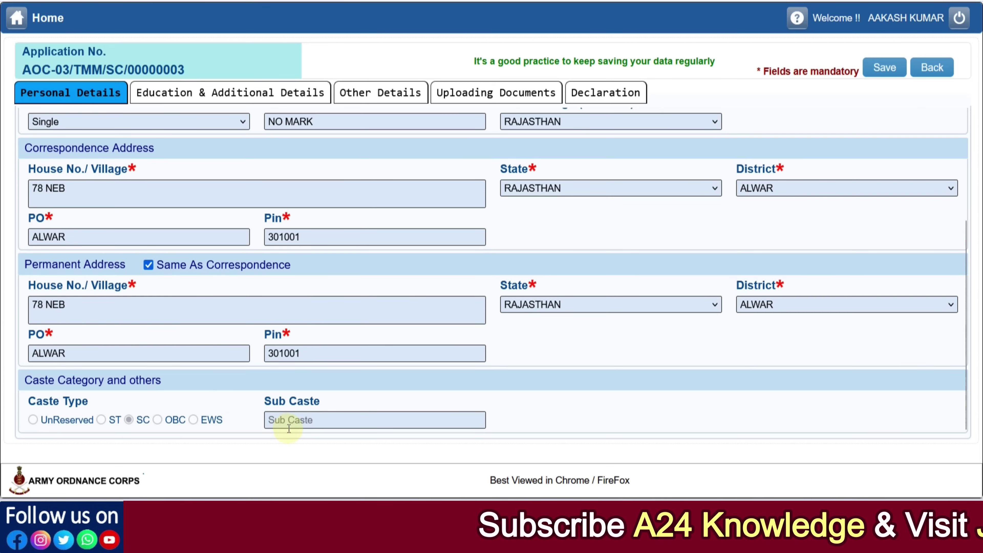
left_click(297, 422)
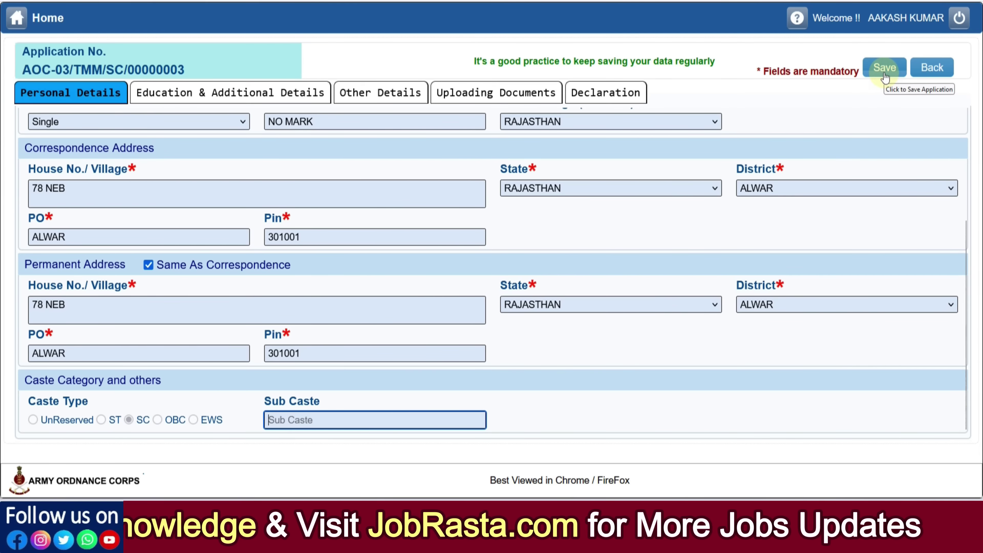
left_click(227, 101)
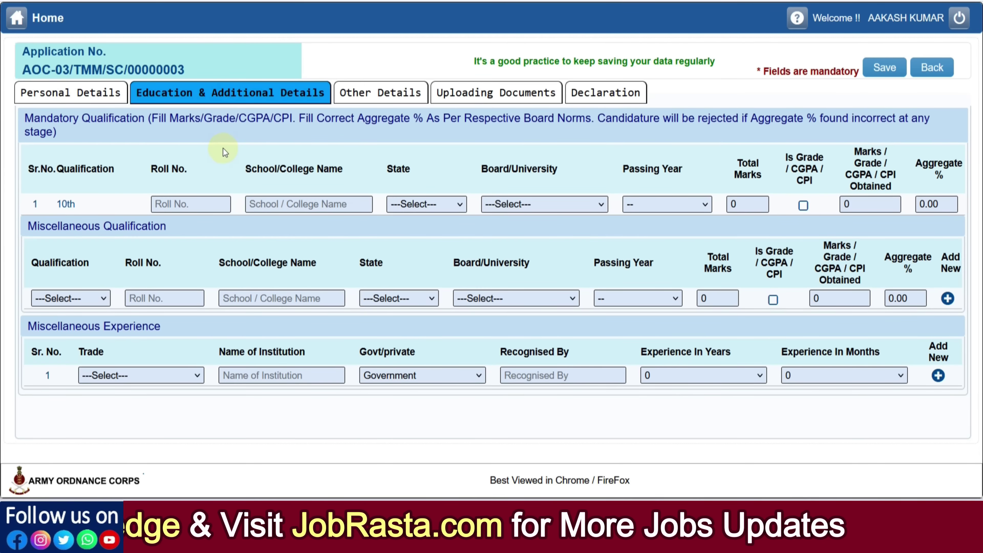
Enter the 10th roll number, school name 'RKS SCHOOL' and state RAJASTHAN
left_click(186, 209)
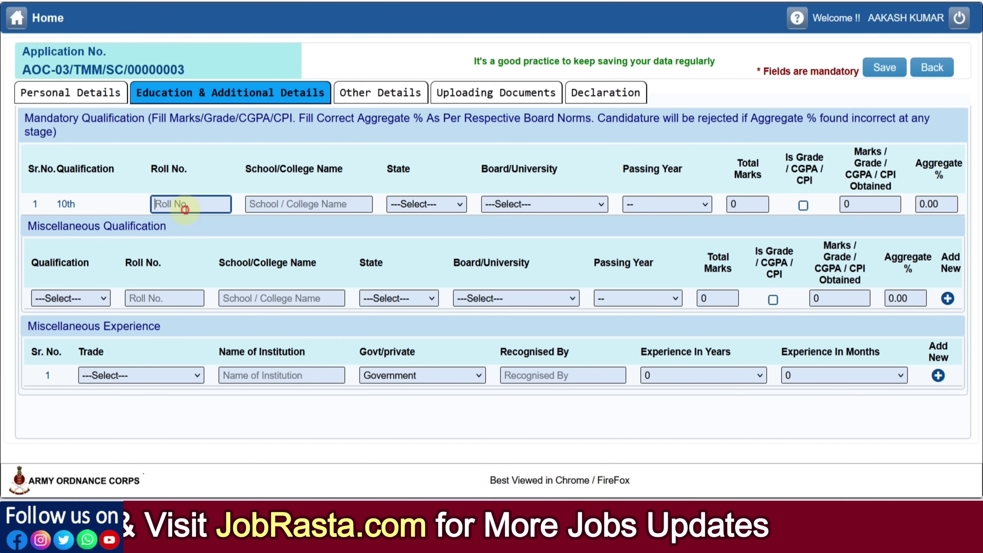
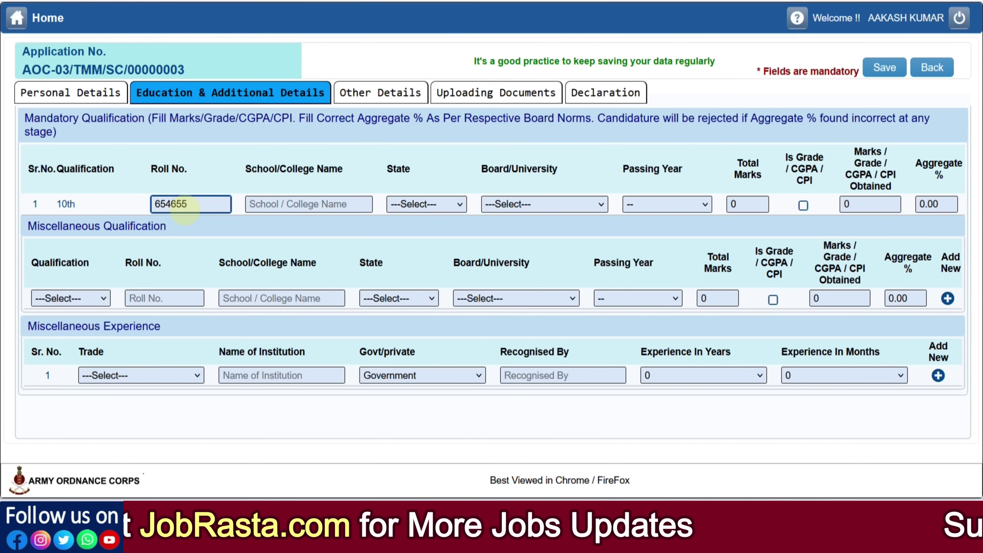
left_click(288, 210)
type("R")
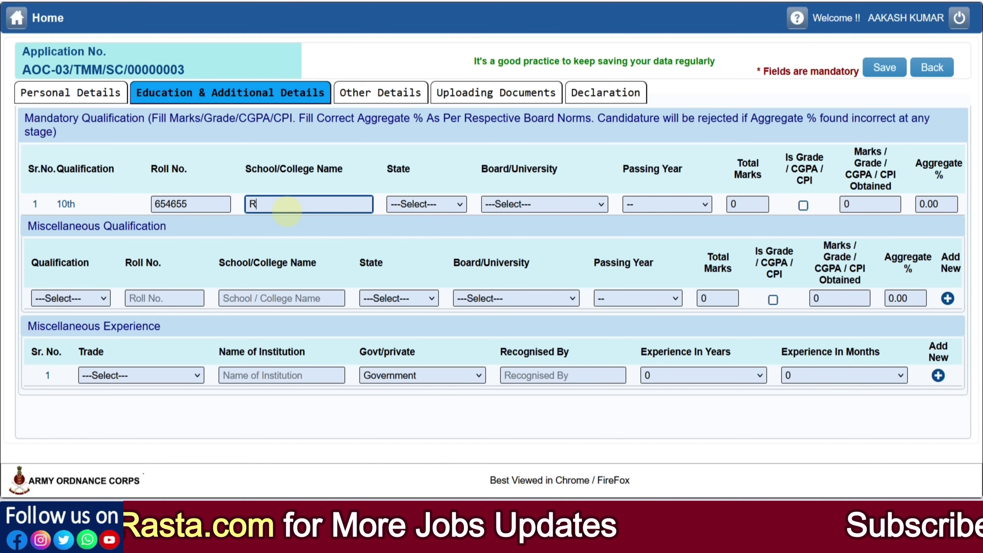
type("KS SCHOOL")
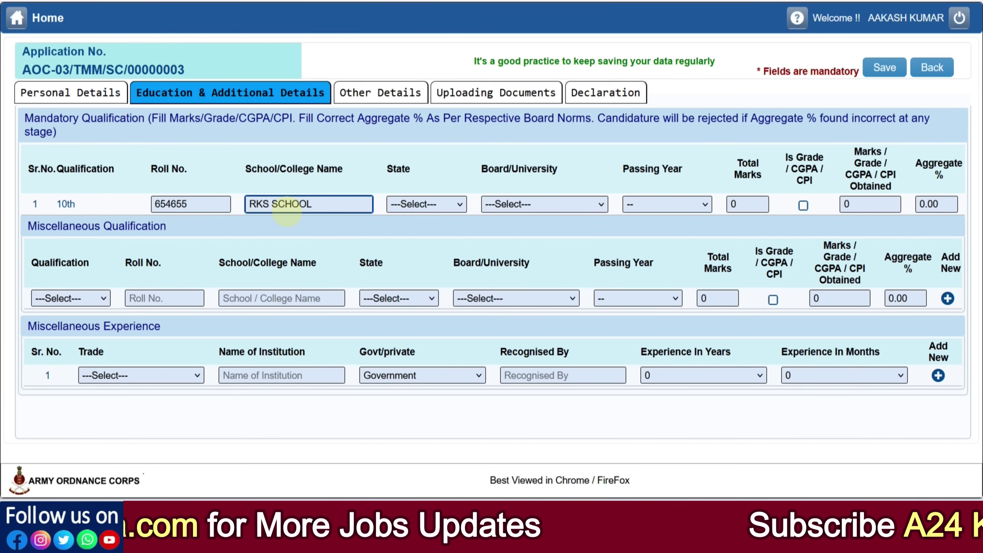
left_click(449, 206)
scroll(441, 348, "down", 10)
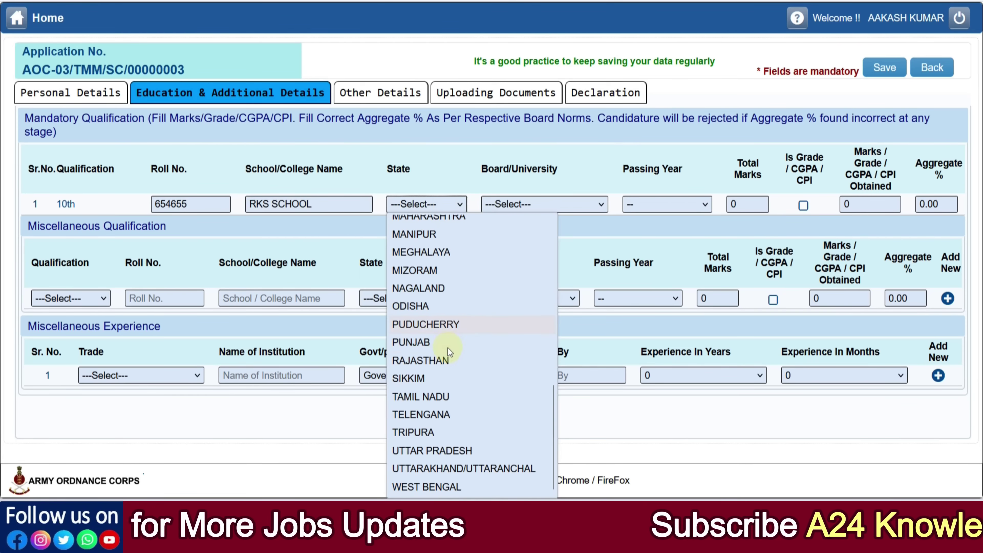
left_click(444, 362)
Set board to Board of Secondary Education, Rajasthan, year 2018, total marks 600, obtained 480
left_click(522, 204)
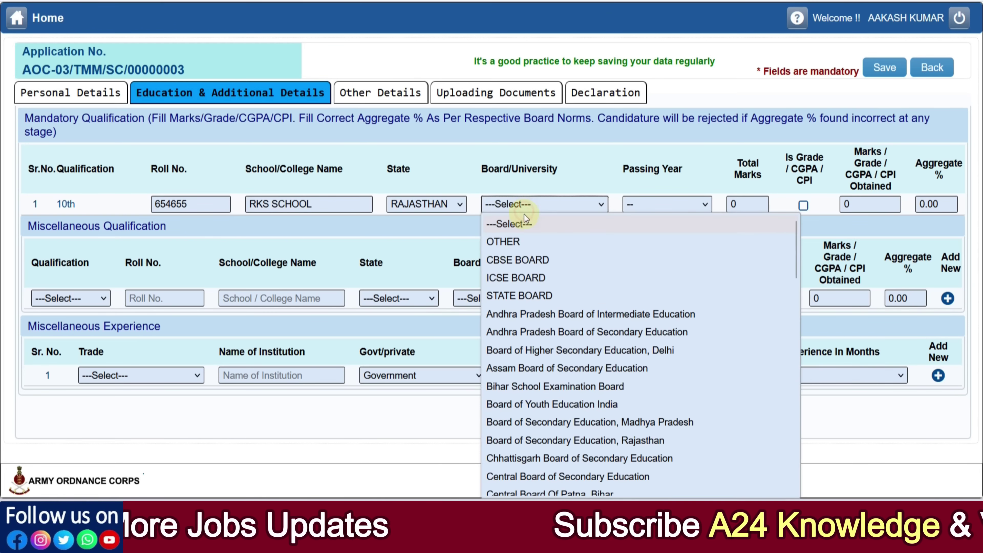
scroll(564, 308, "down", 2)
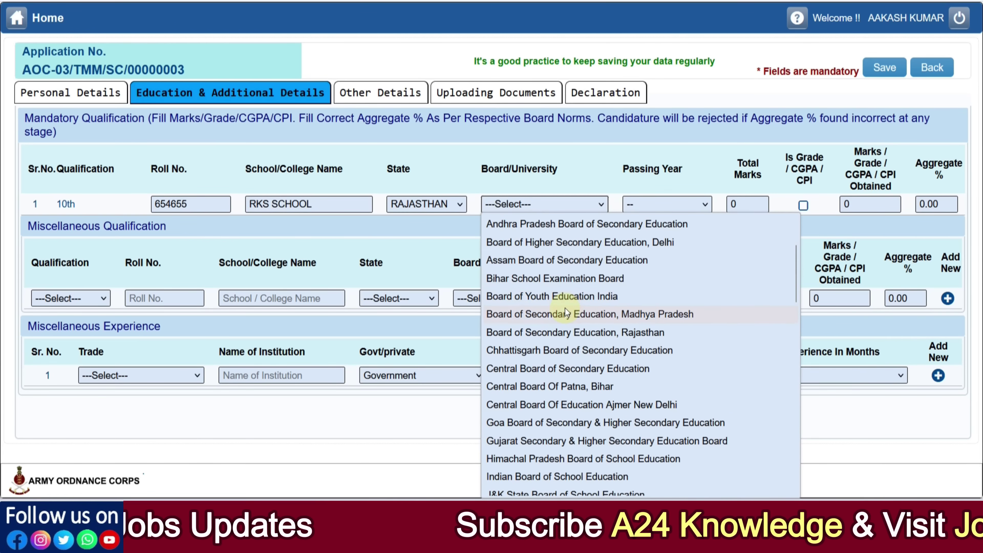
left_click(574, 332)
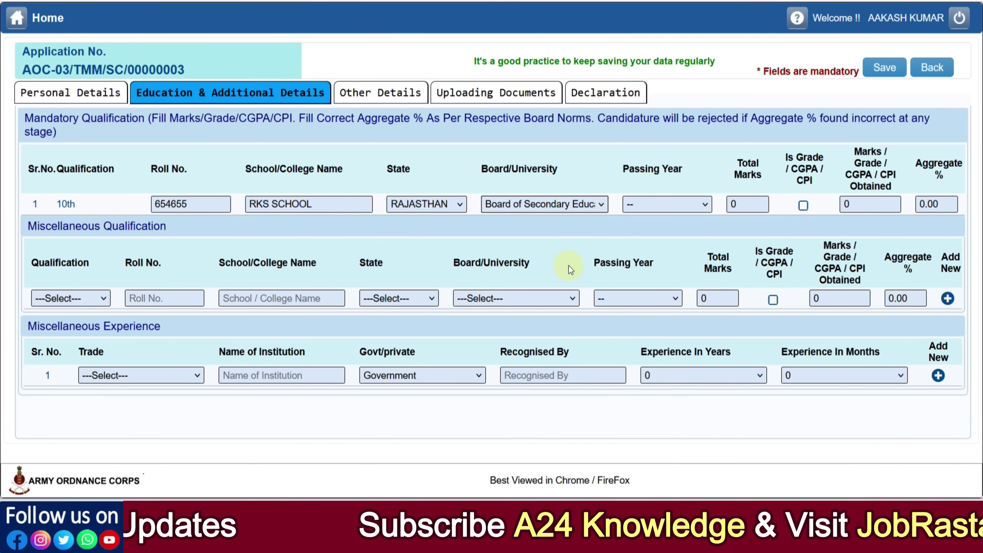
left_click(665, 207)
scroll(670, 318, "down", 3)
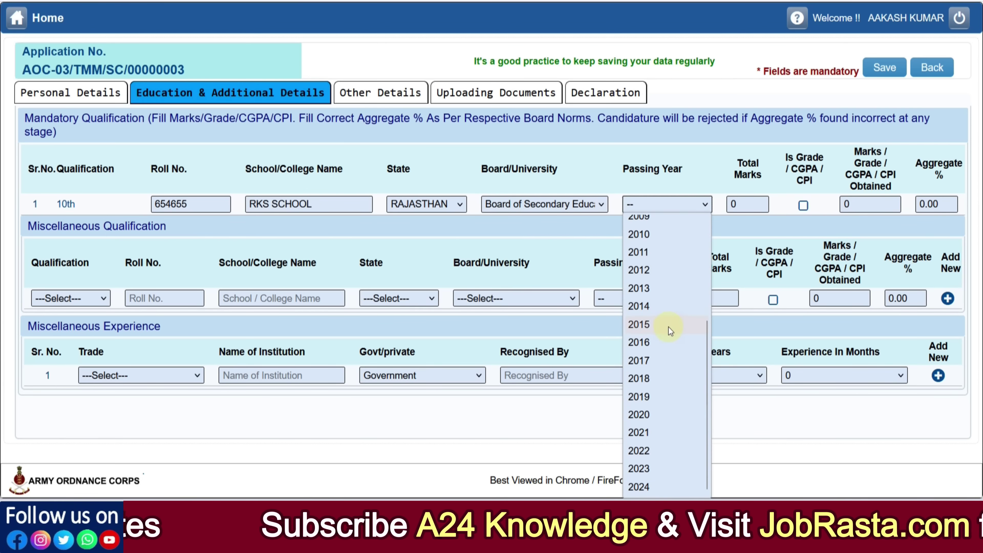
left_click(667, 374)
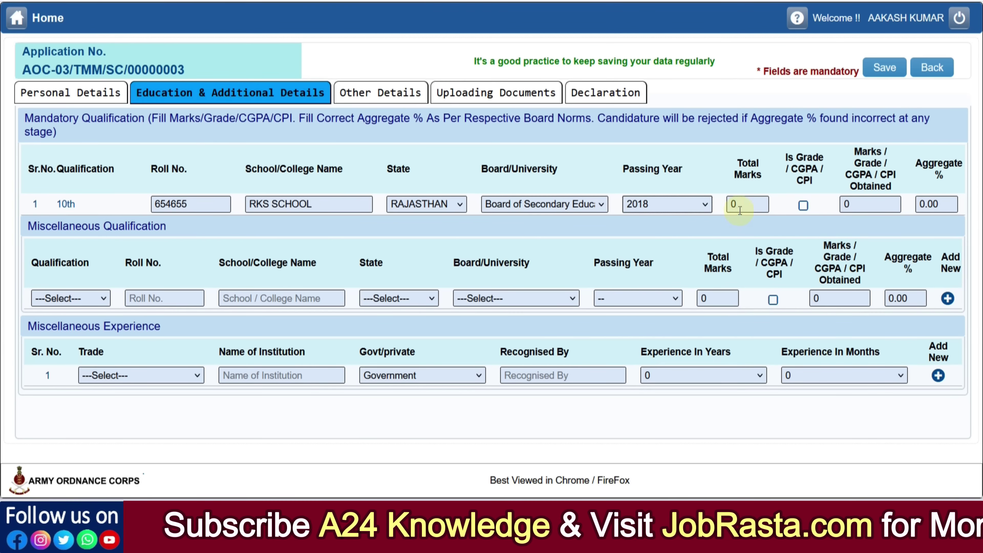
left_click(730, 204)
type("60")
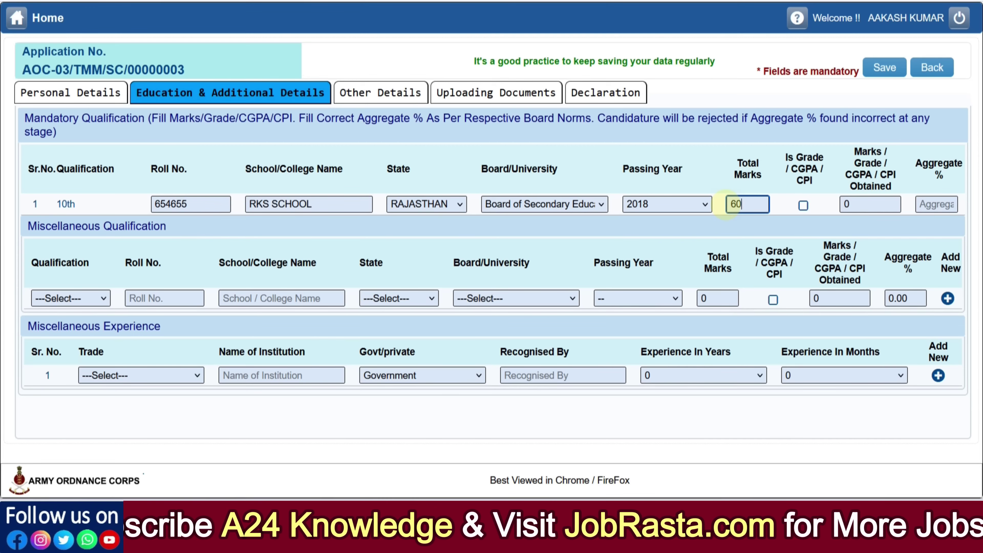
type("0")
key("Tab")
type("480")
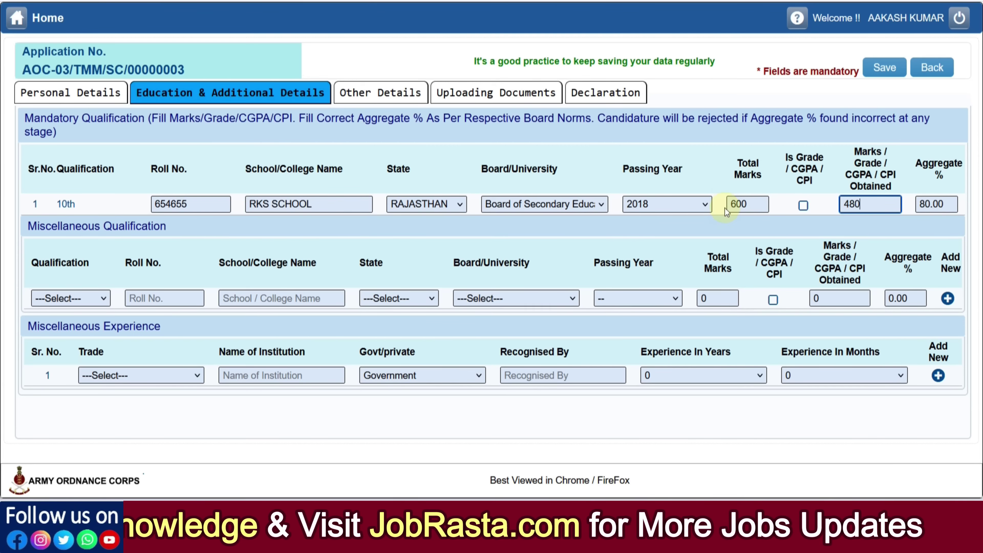
left_click(98, 289)
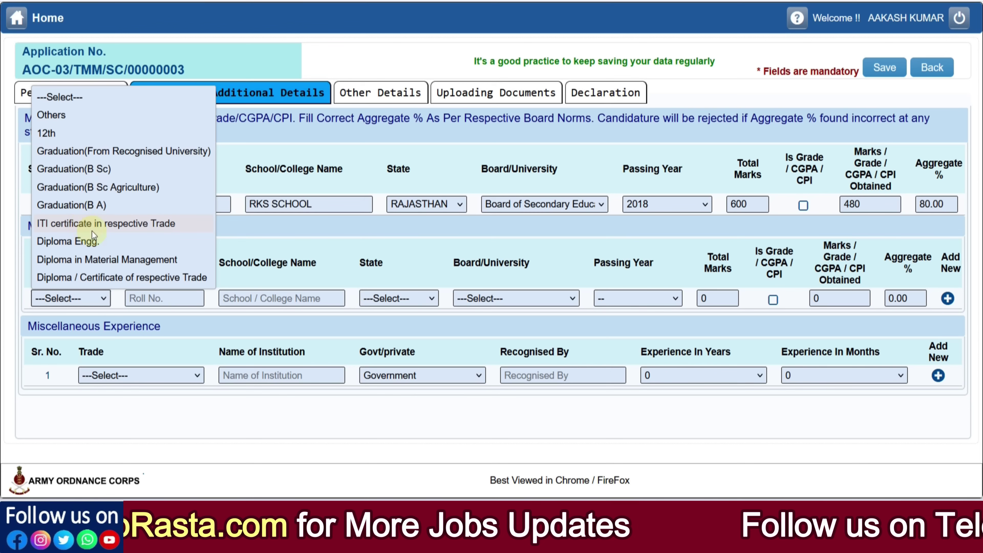
left_click(321, 271)
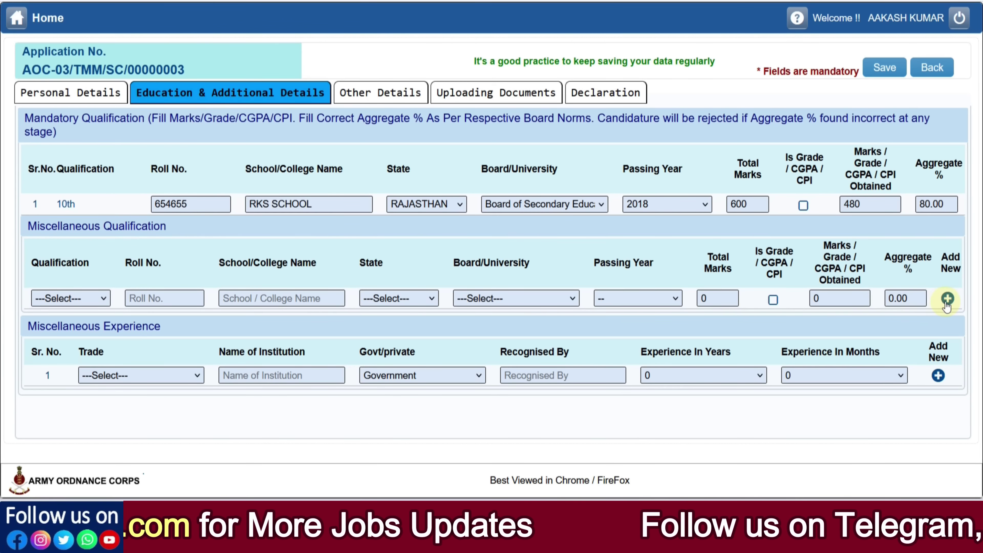
left_click(947, 300)
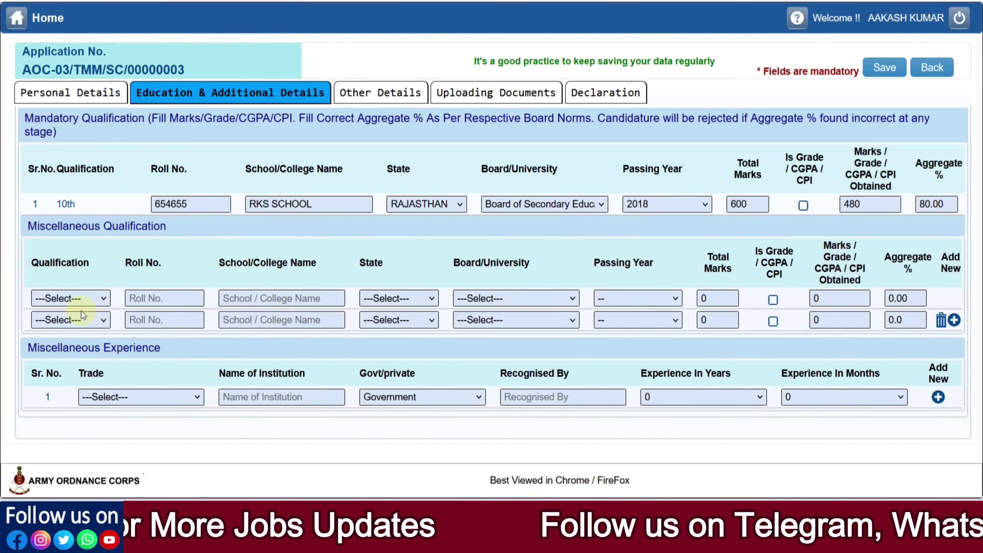
left_click(77, 298)
left_click(51, 134)
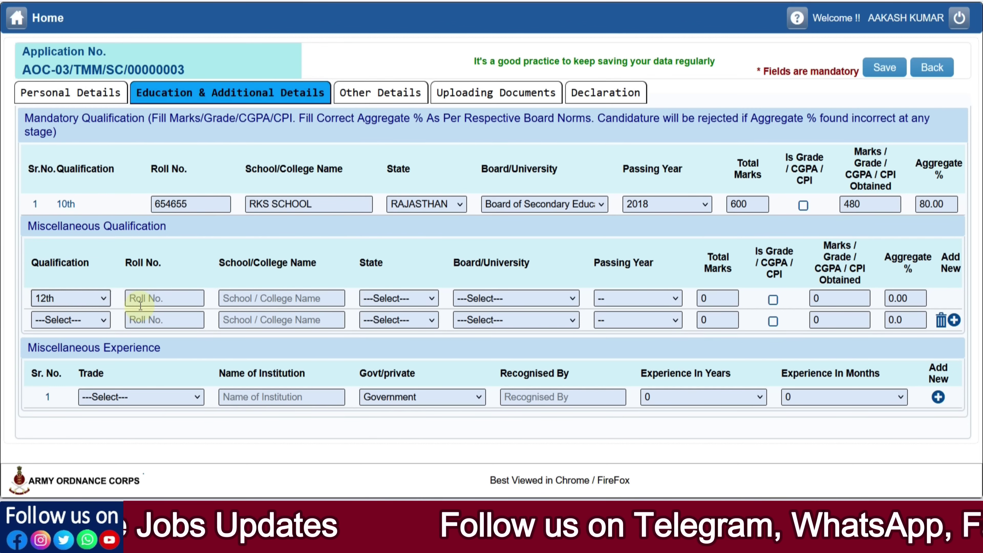
left_click(387, 304)
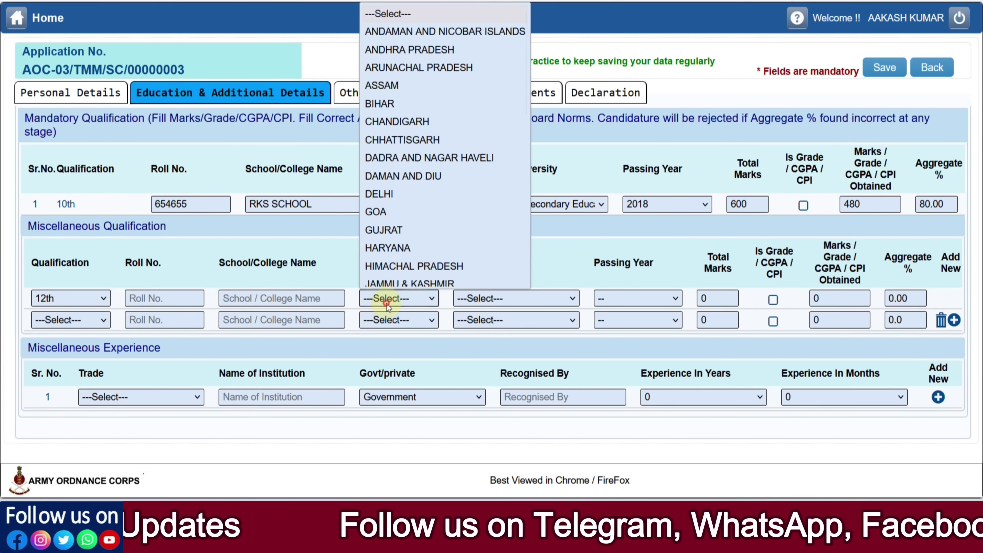
left_click(563, 297)
left_click(561, 299)
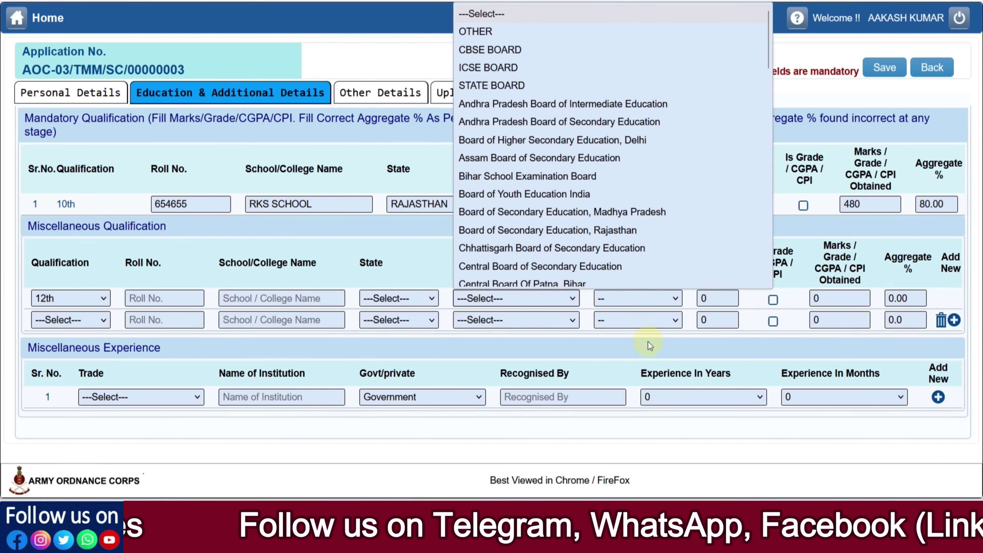
left_click(649, 346)
left_click(642, 304)
left_click(647, 338)
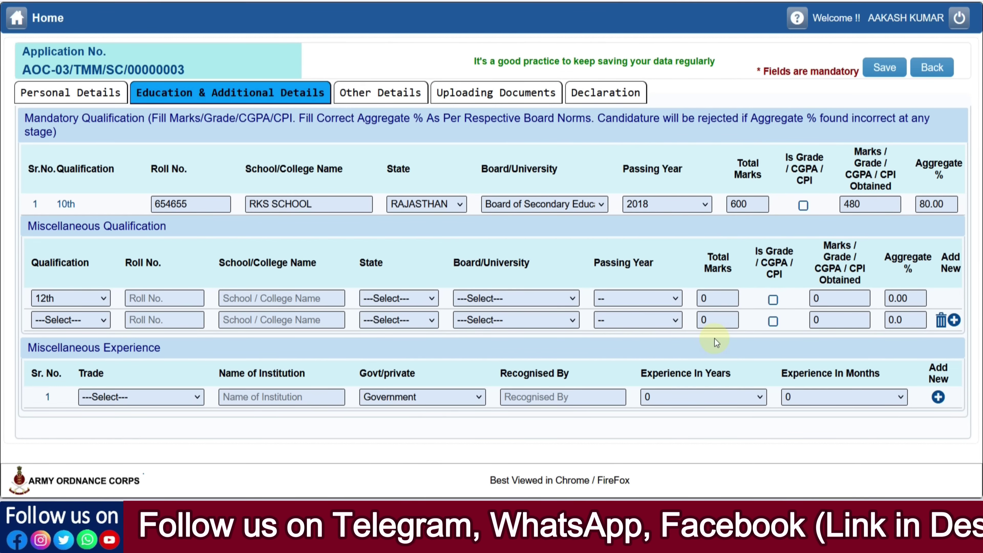
left_click(71, 320)
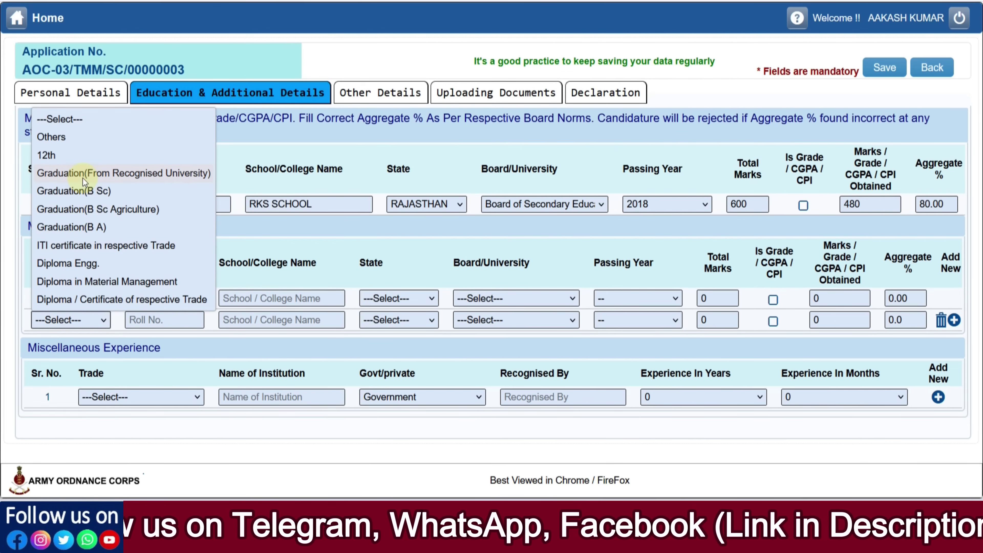
left_click(176, 349)
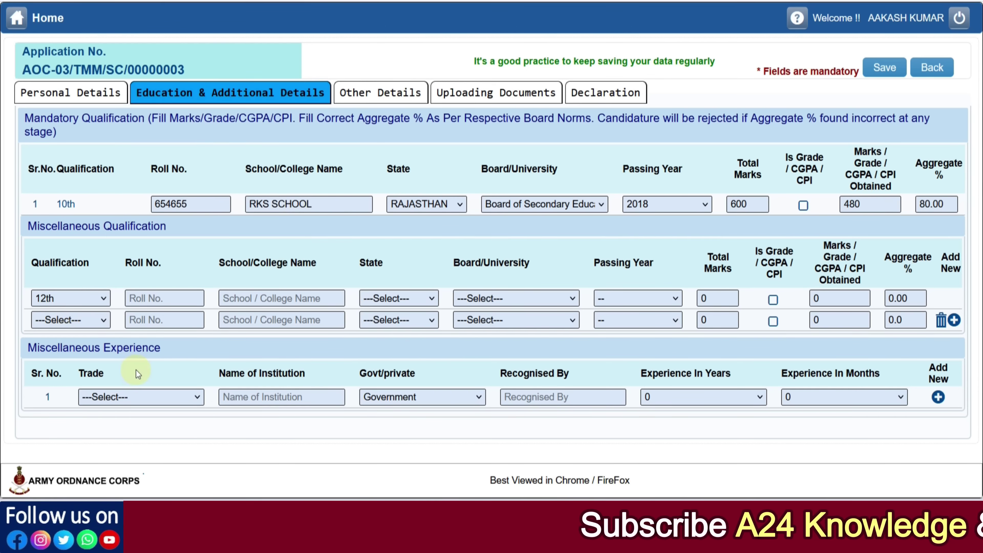
left_click(142, 396)
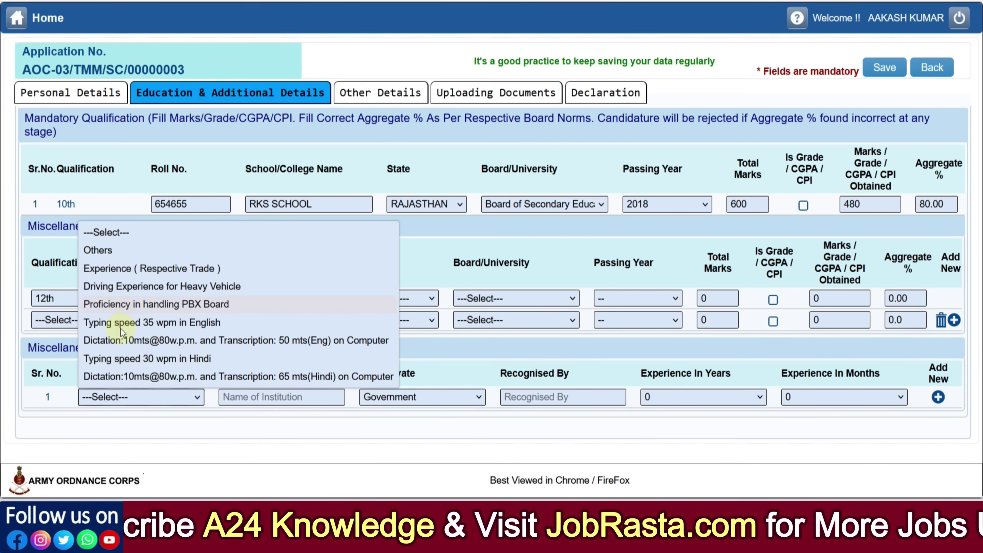
key("alt+Tab")
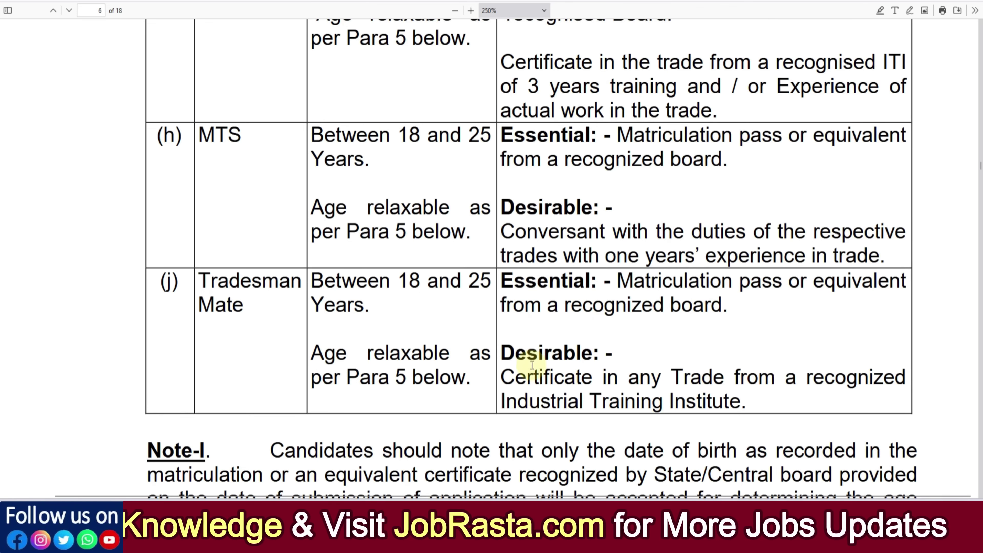
Scroll up the notice's qualification table, highlighting Tradesman Mate, trade experience and typing speed requirements
left_click_drag(549, 378, 713, 388)
left_click(715, 388)
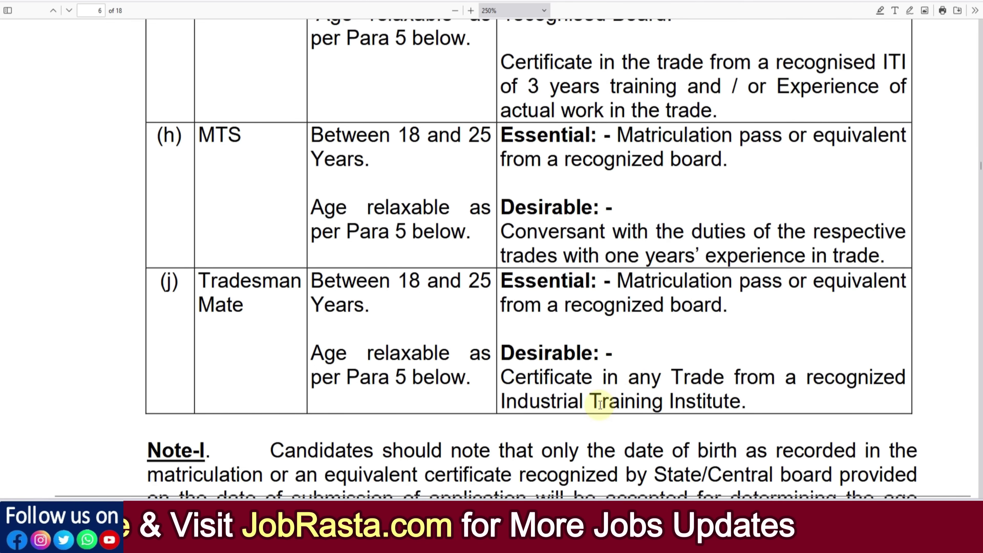
scroll(599, 403, "up", 5)
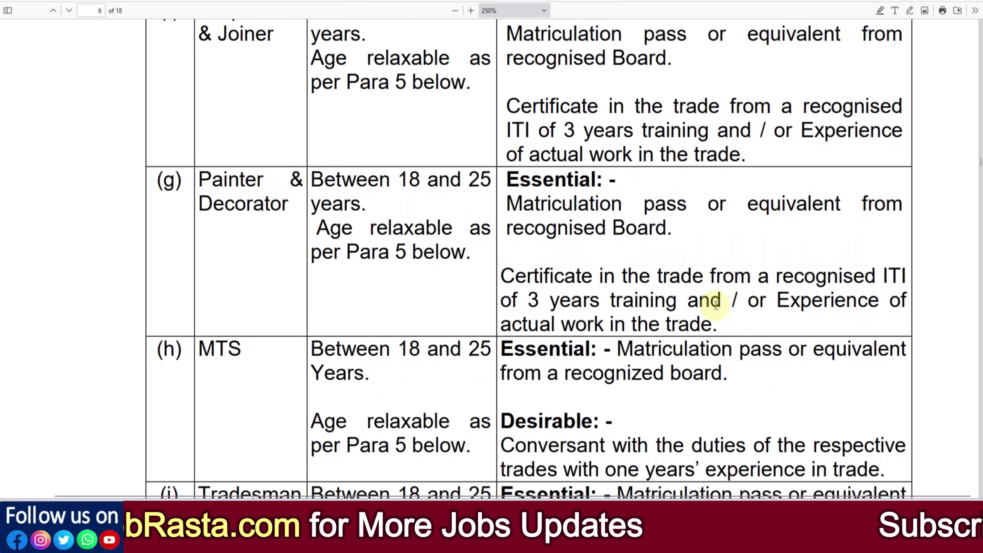
scroll(707, 303, "up", 3)
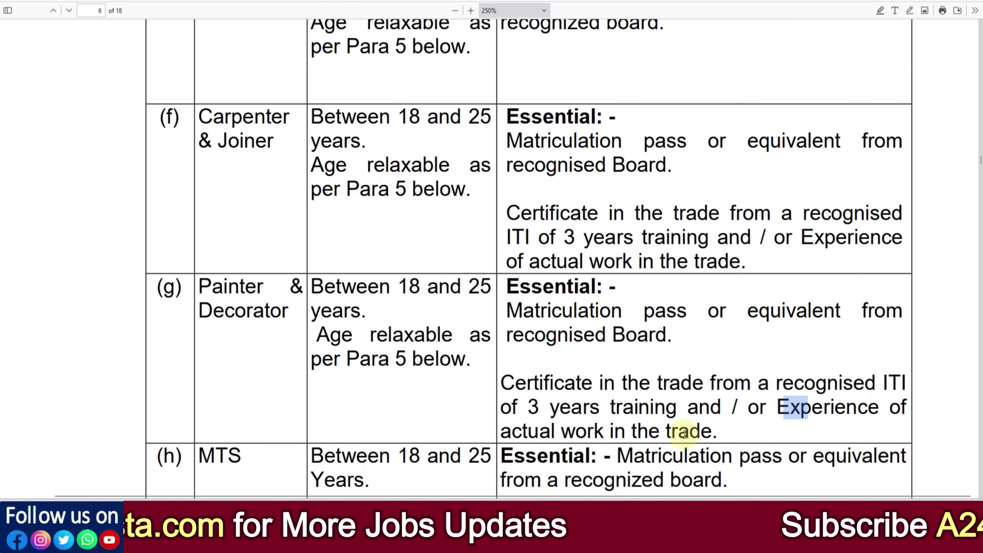
left_click_drag(643, 431, 661, 430)
scroll(669, 411, "up", 10)
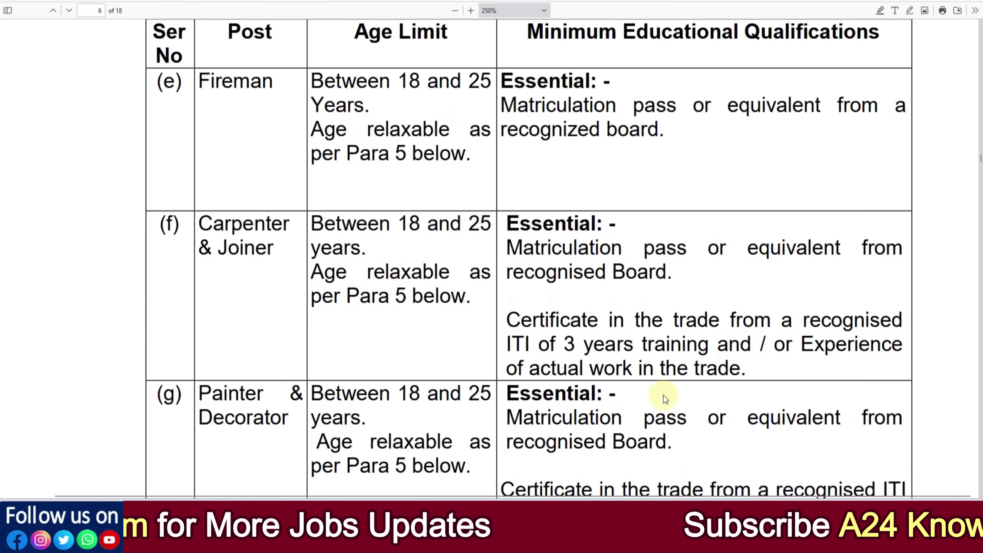
scroll(663, 395, "up", 5)
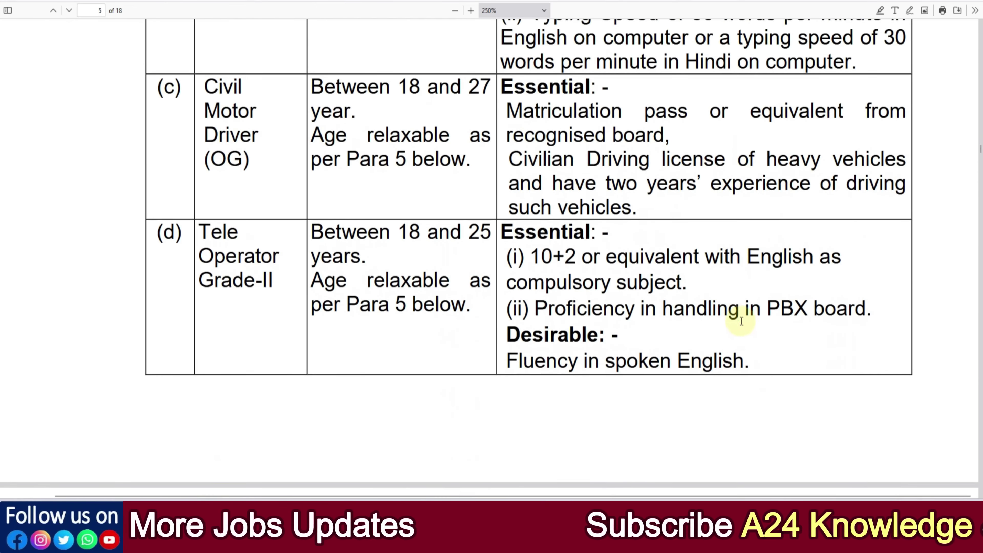
left_click_drag(761, 310, 810, 312)
left_click(695, 317)
scroll(797, 270, "up", 3)
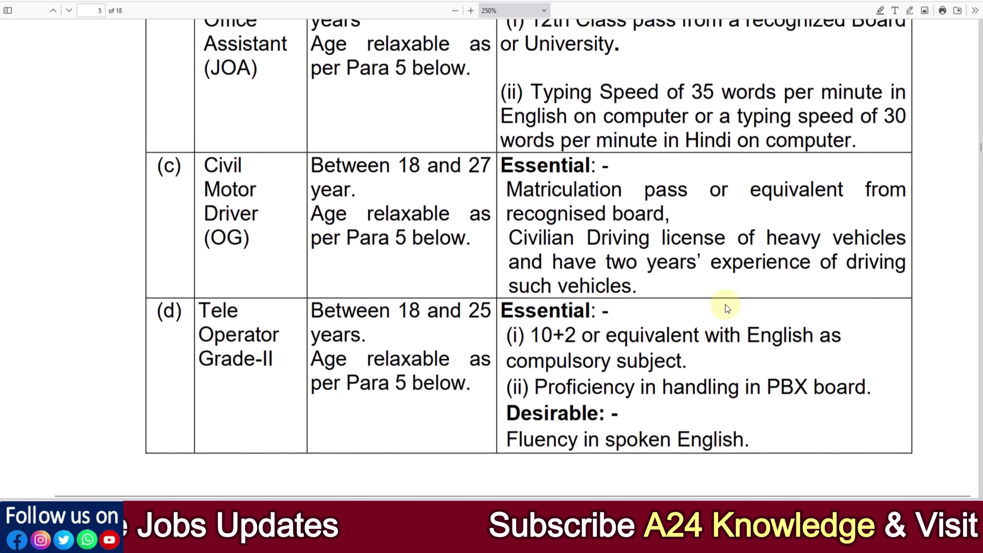
scroll(735, 287, "up", 4)
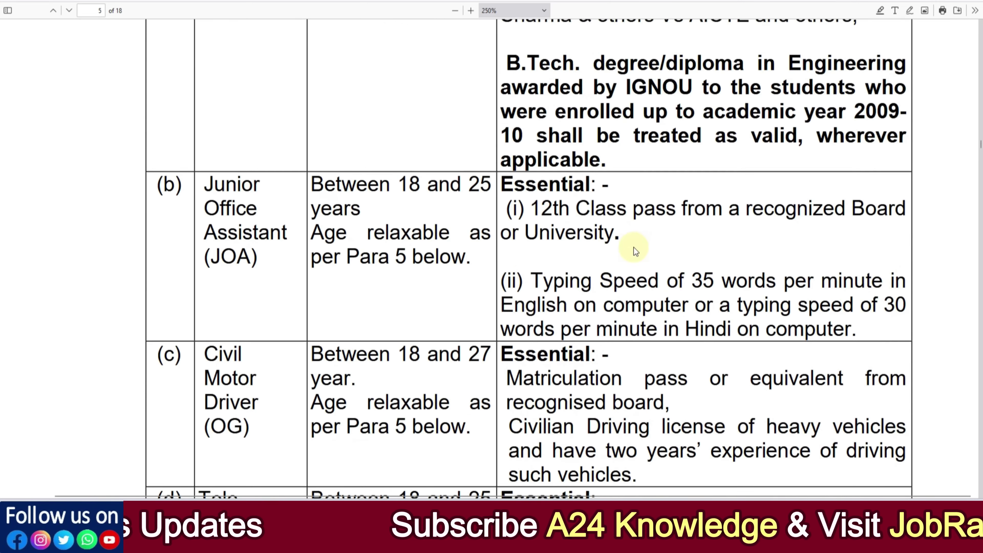
left_click_drag(577, 275, 687, 282)
left_click(698, 291)
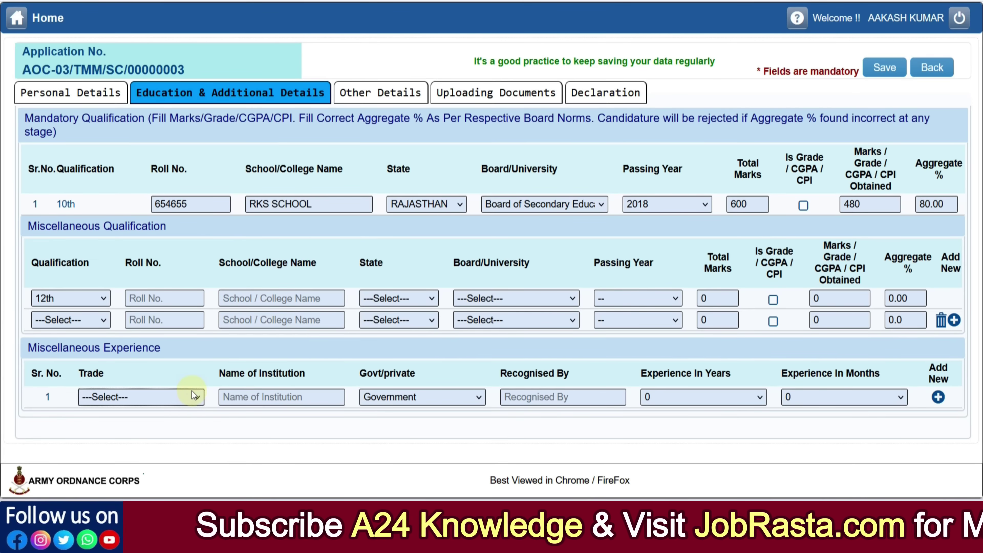
Check the experience row's Trade, Institution, Govt/private and Recognised By fields unchanged, then go to Other Details
left_click(194, 397)
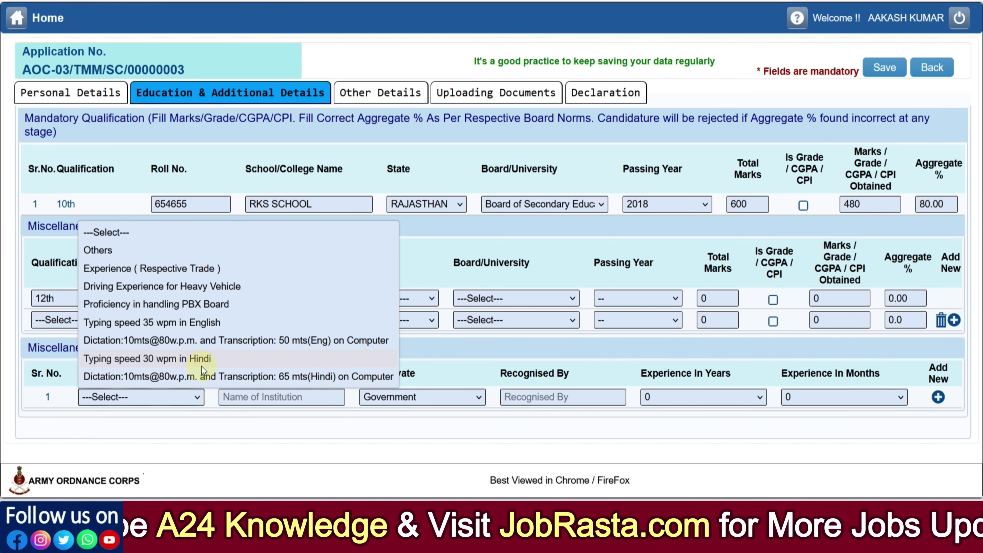
left_click(282, 436)
left_click(268, 403)
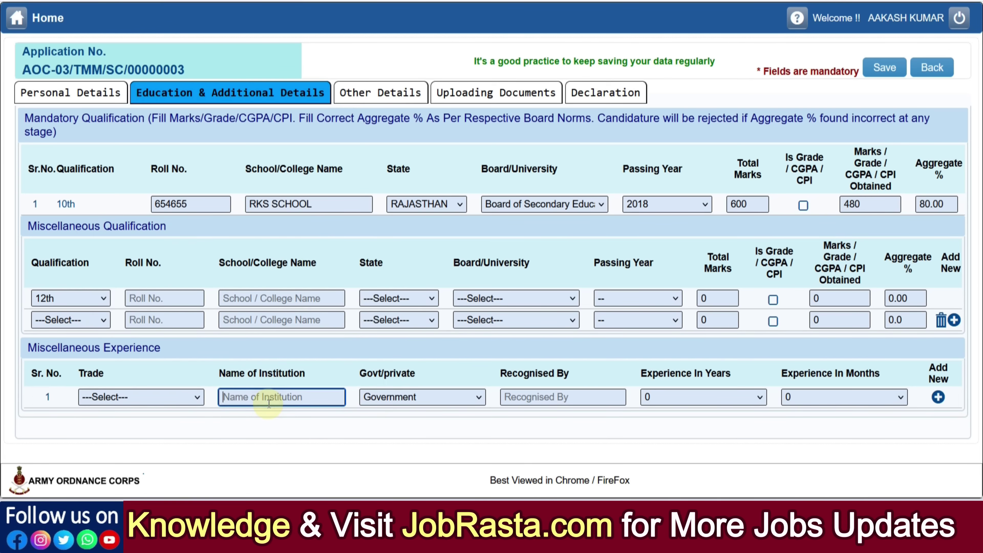
left_click(396, 403)
left_click(530, 435)
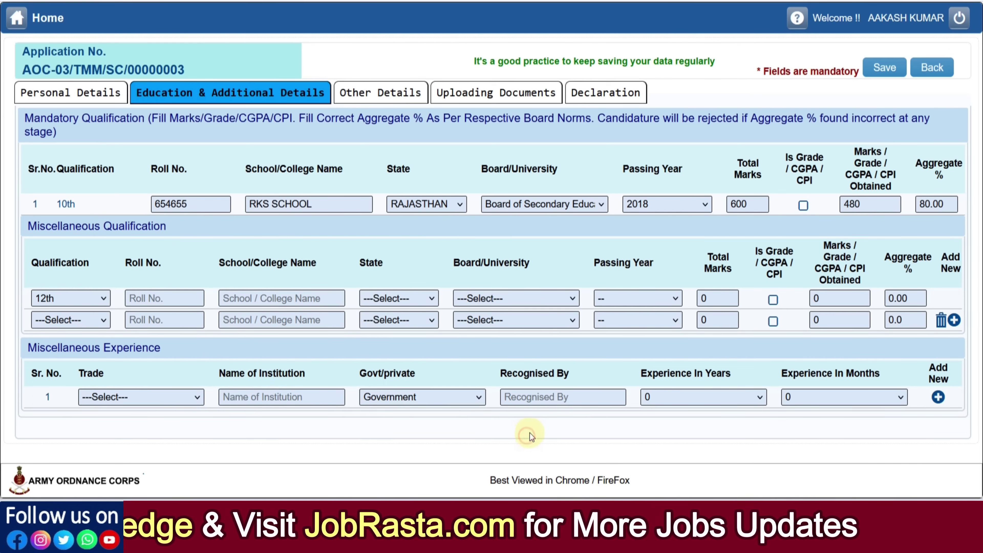
left_click(538, 401)
left_click(638, 414)
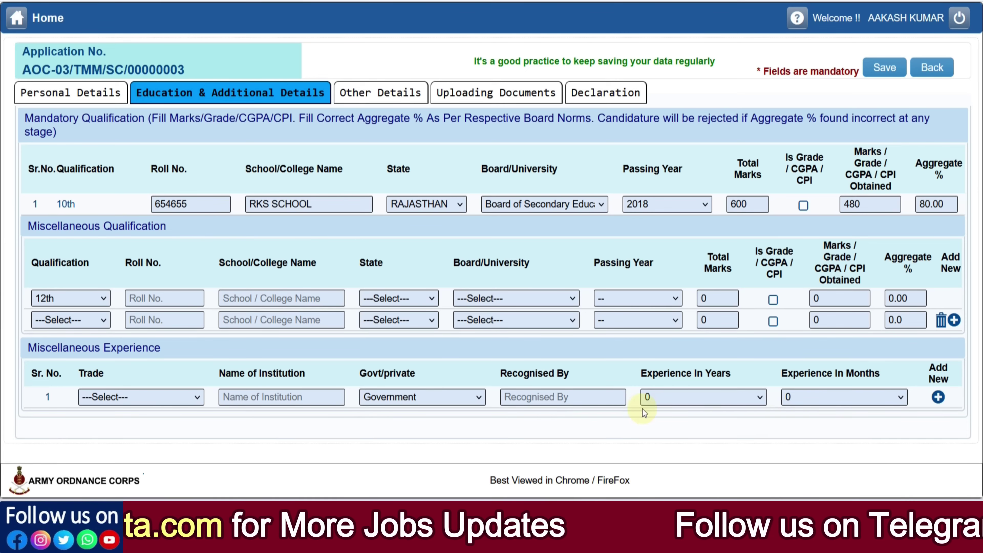
left_click(395, 97)
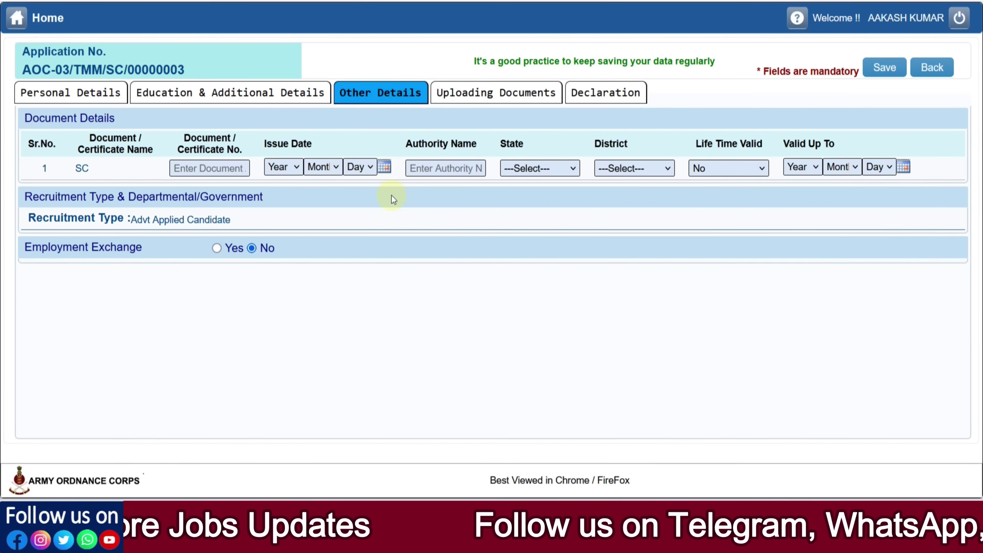
Enter the SC certificate number and set its issue date to 26 Sep 2024
left_click(209, 168)
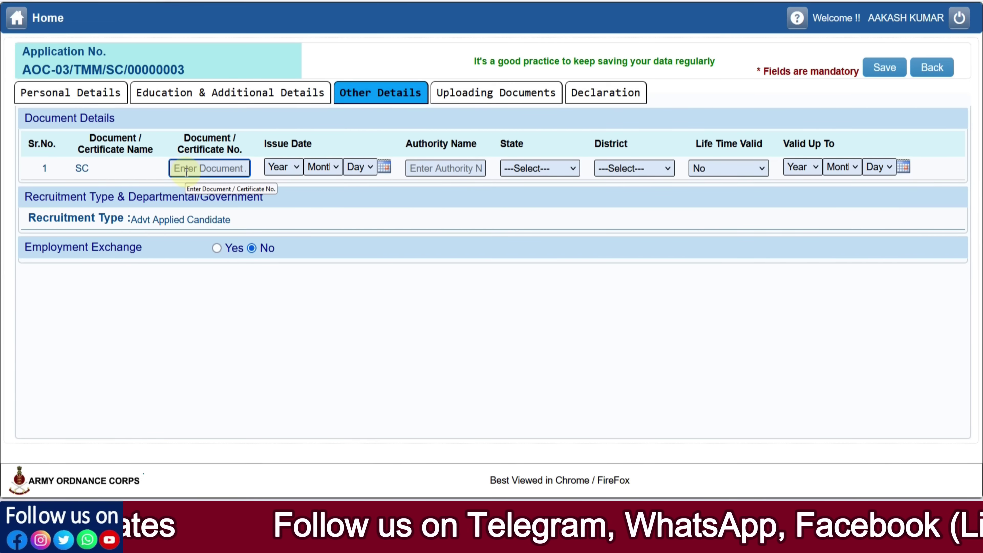
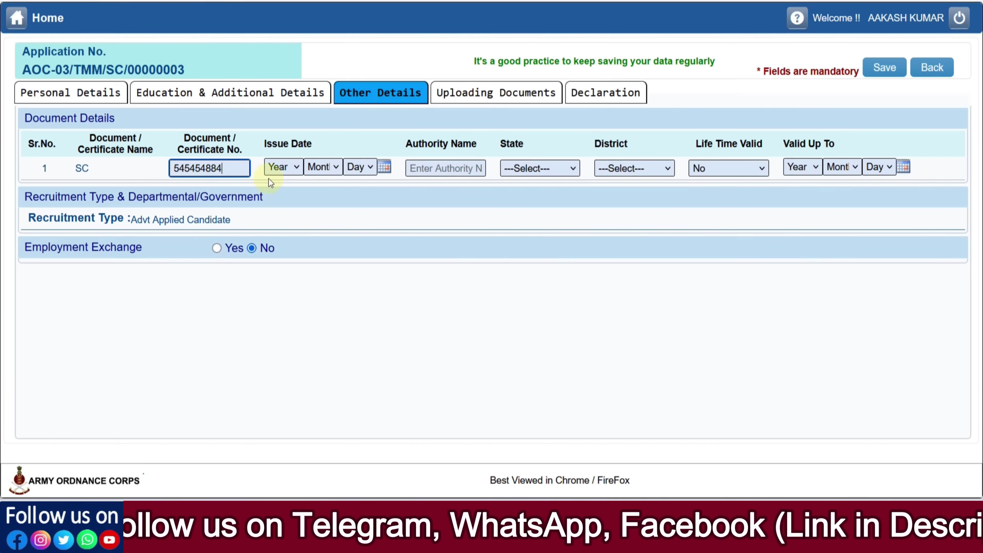
left_click(279, 168)
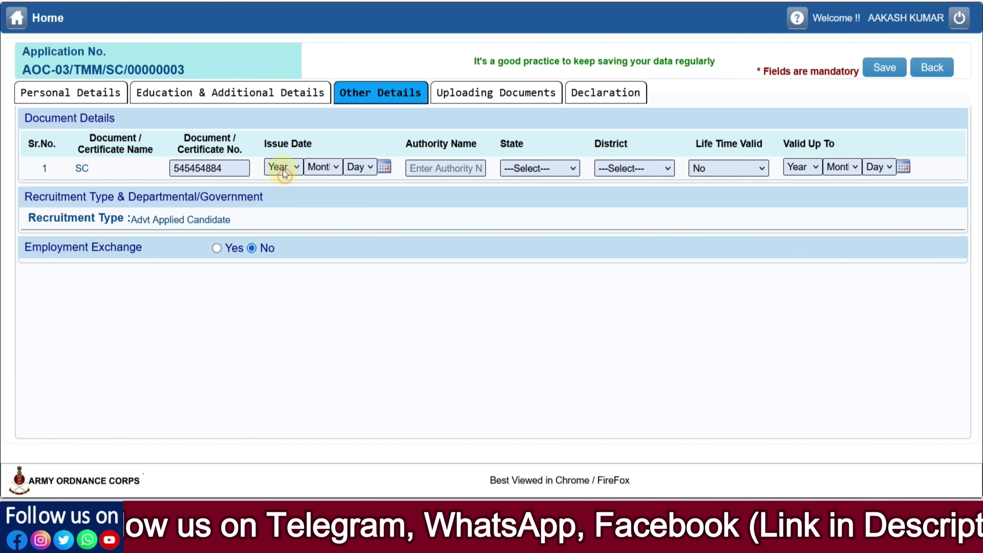
left_click(283, 292)
left_click(333, 169)
left_click(299, 170)
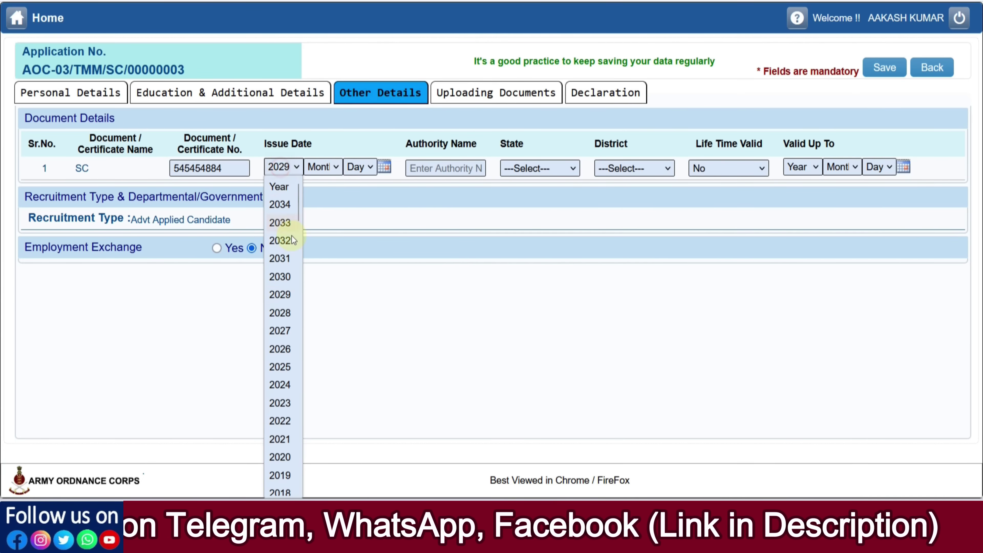
left_click(286, 386)
left_click(330, 170)
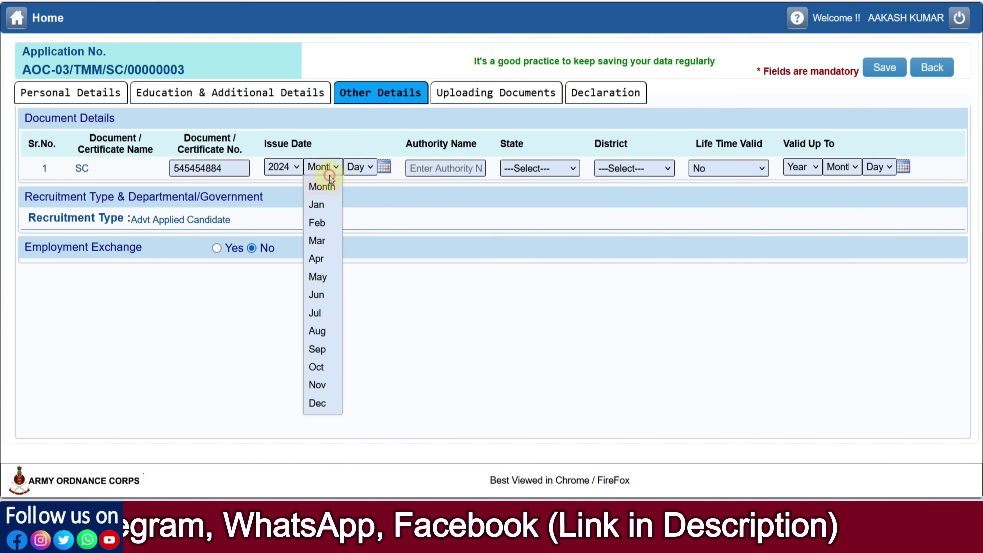
left_click(321, 350)
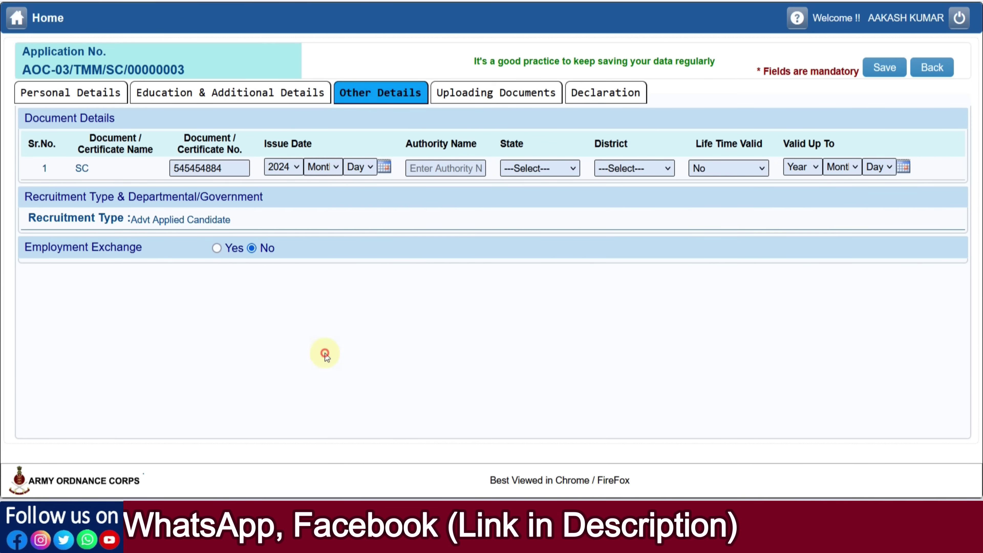
left_click(360, 167)
scroll(354, 387, "down", 3)
left_click(355, 396)
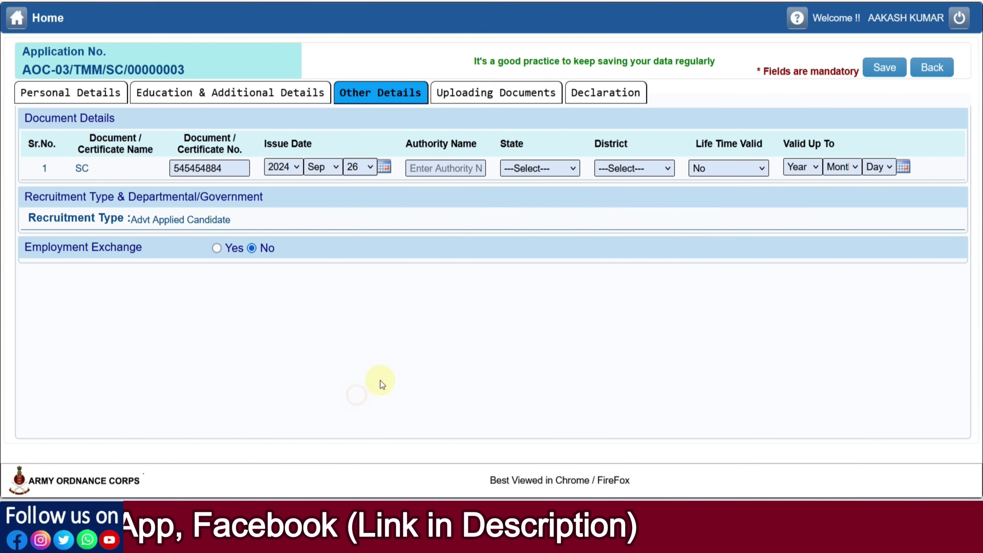
left_click(438, 170)
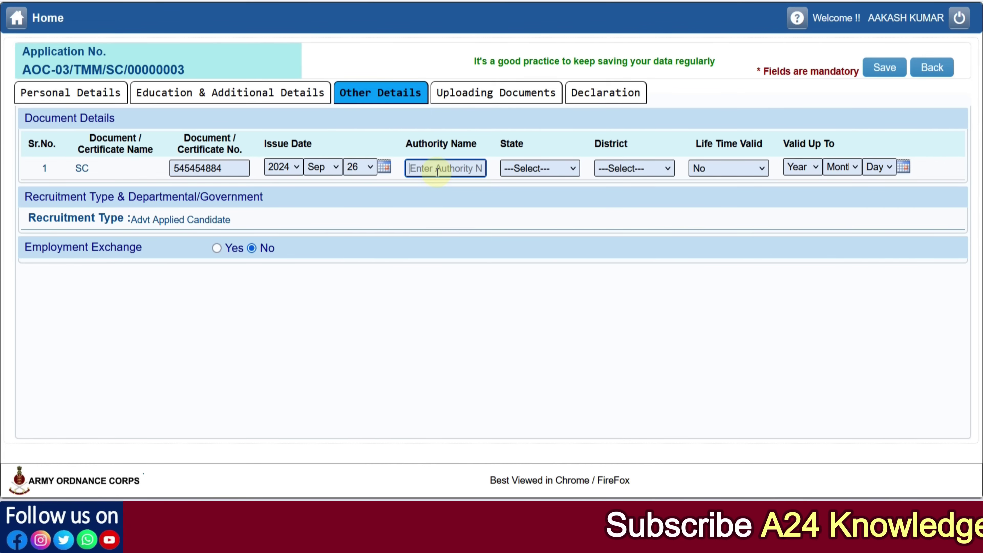